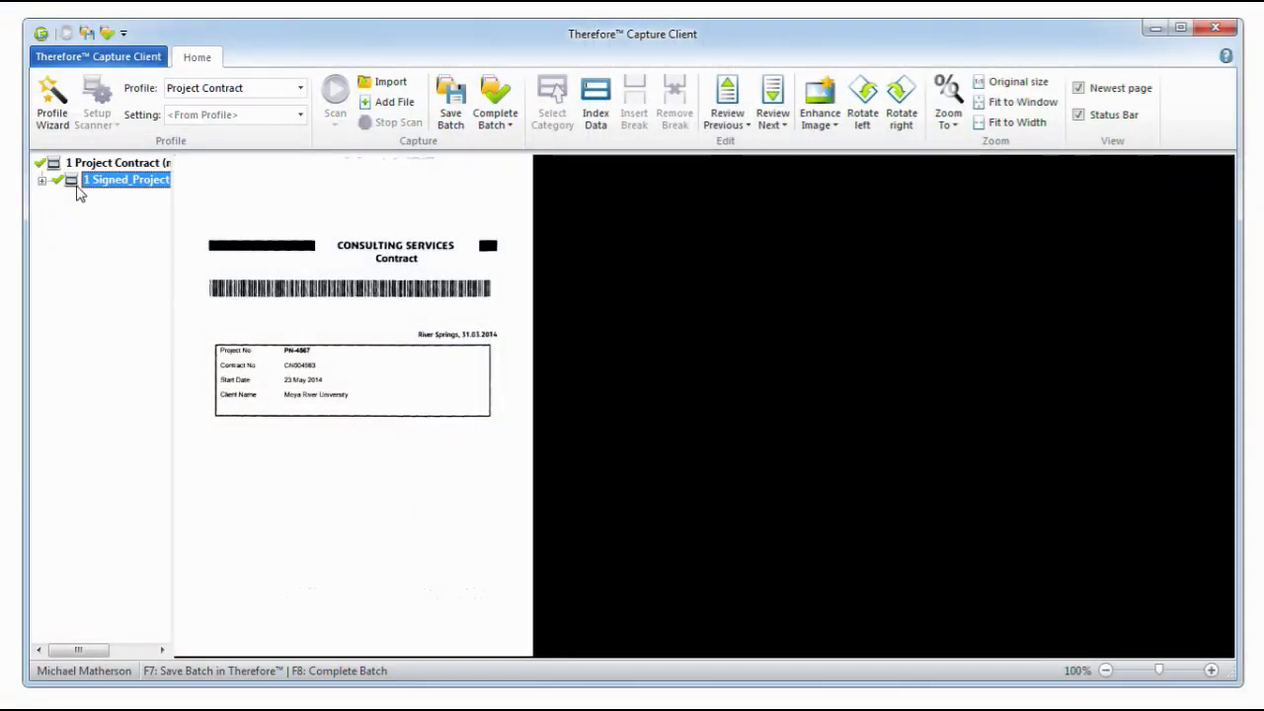
# Step: Review the Signed_Project contract's index data for PN-4567 and Moya River University, then accept it
pyautogui.doubleClick(115, 179)
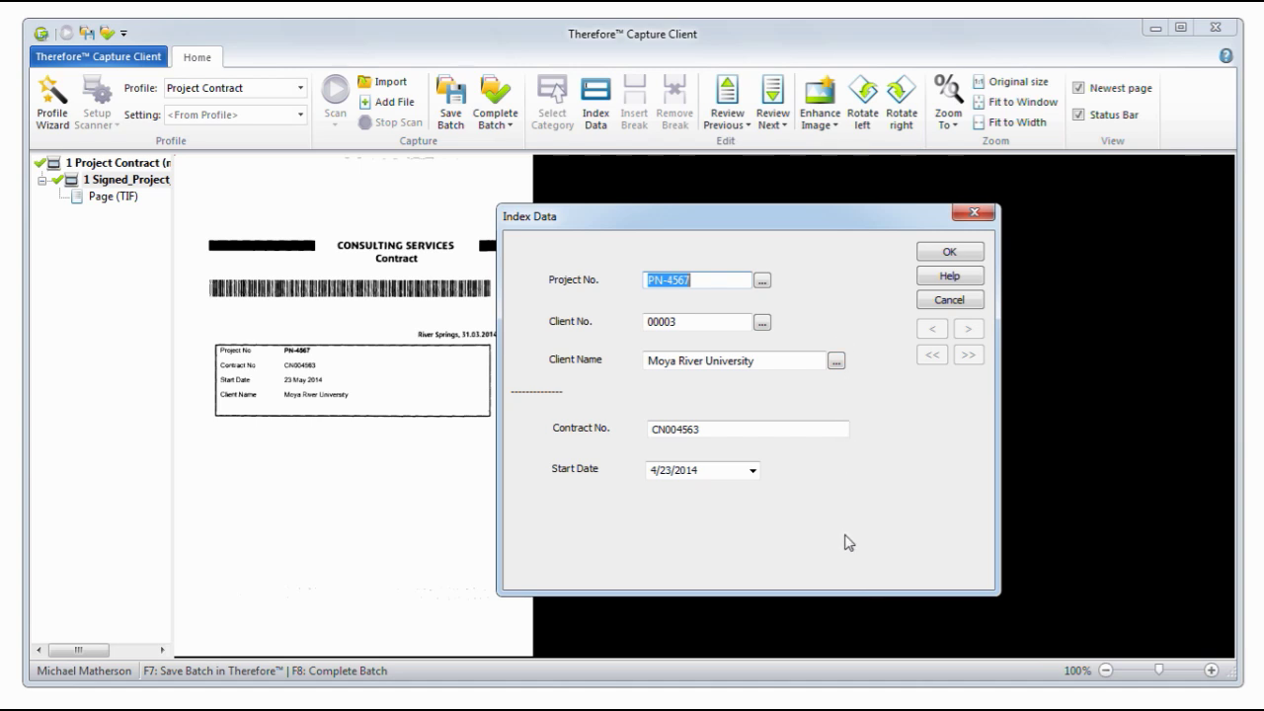
pyautogui.click(943, 254)
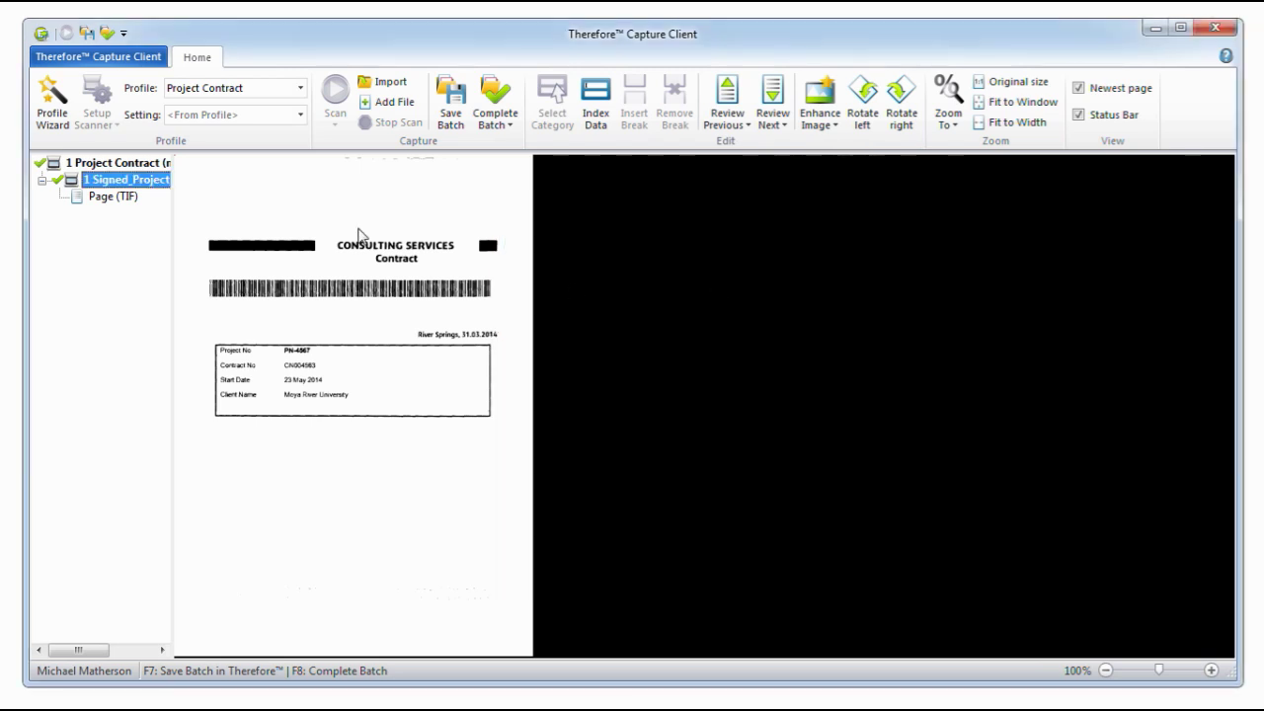
# Step: Open the capture client settings to the watched folder page and edit its path
pyautogui.click(121, 61)
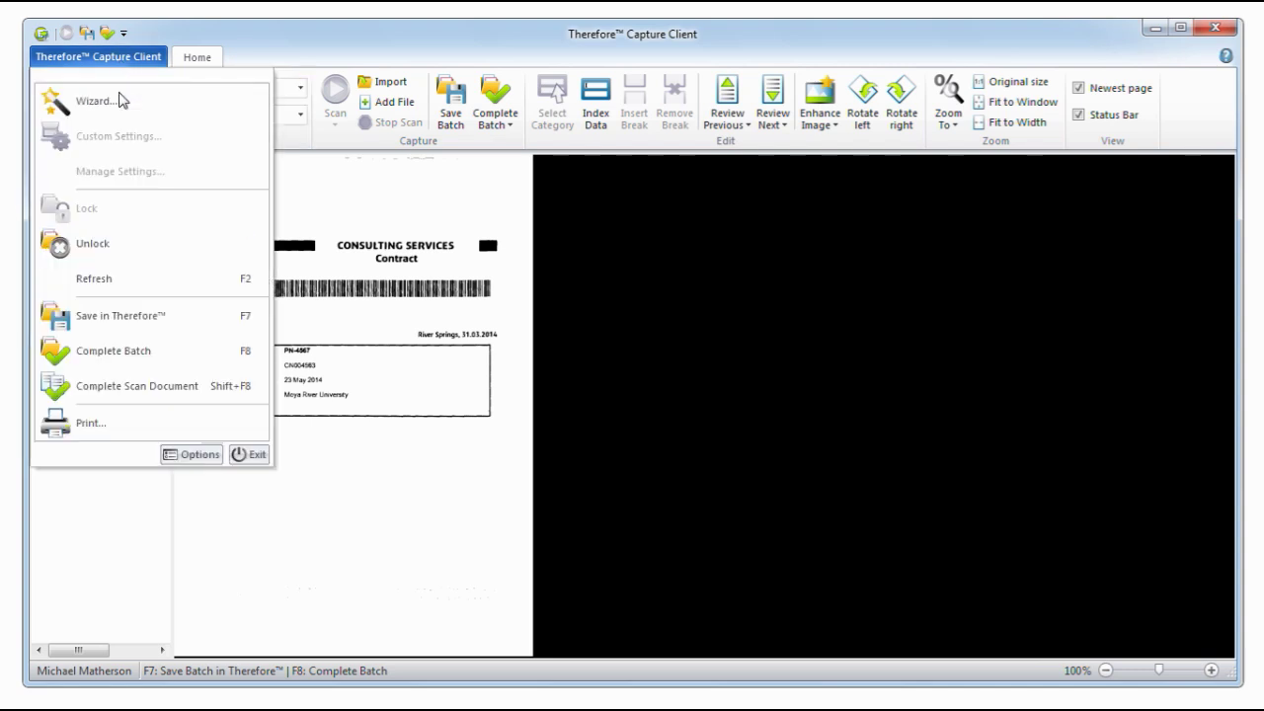
pyautogui.click(204, 461)
pyautogui.click(392, 193)
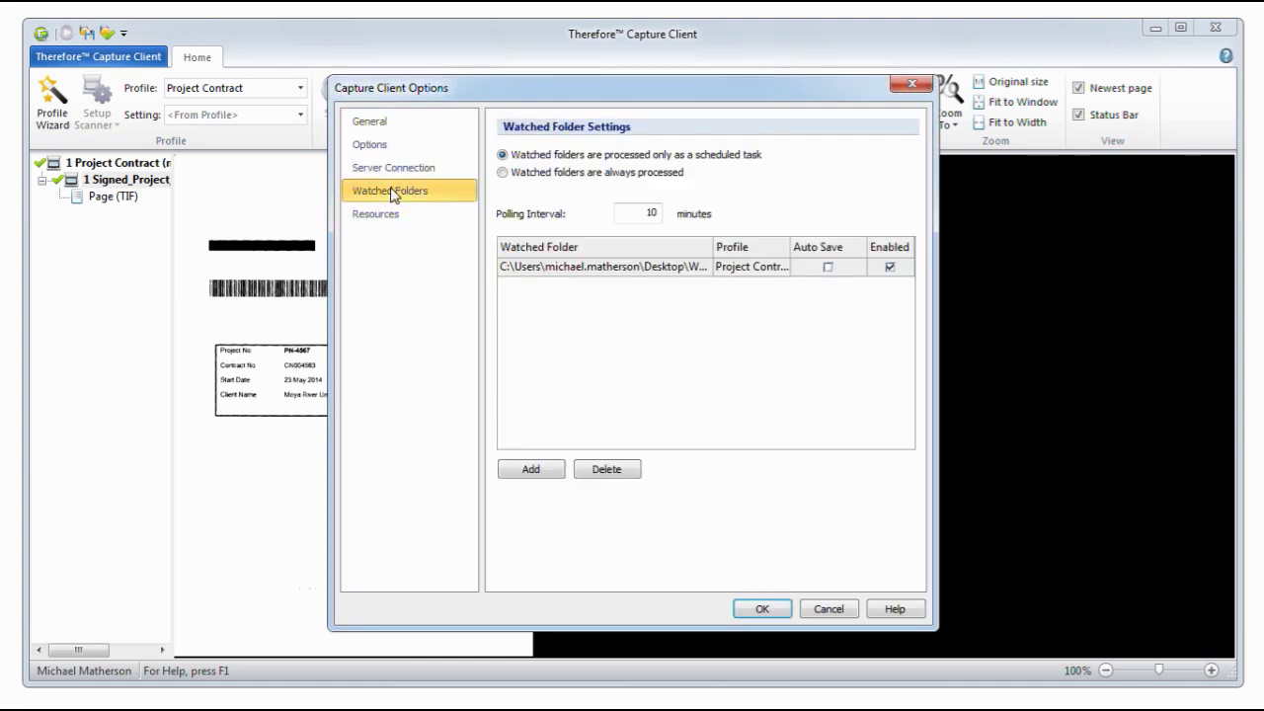
pyautogui.click(580, 267)
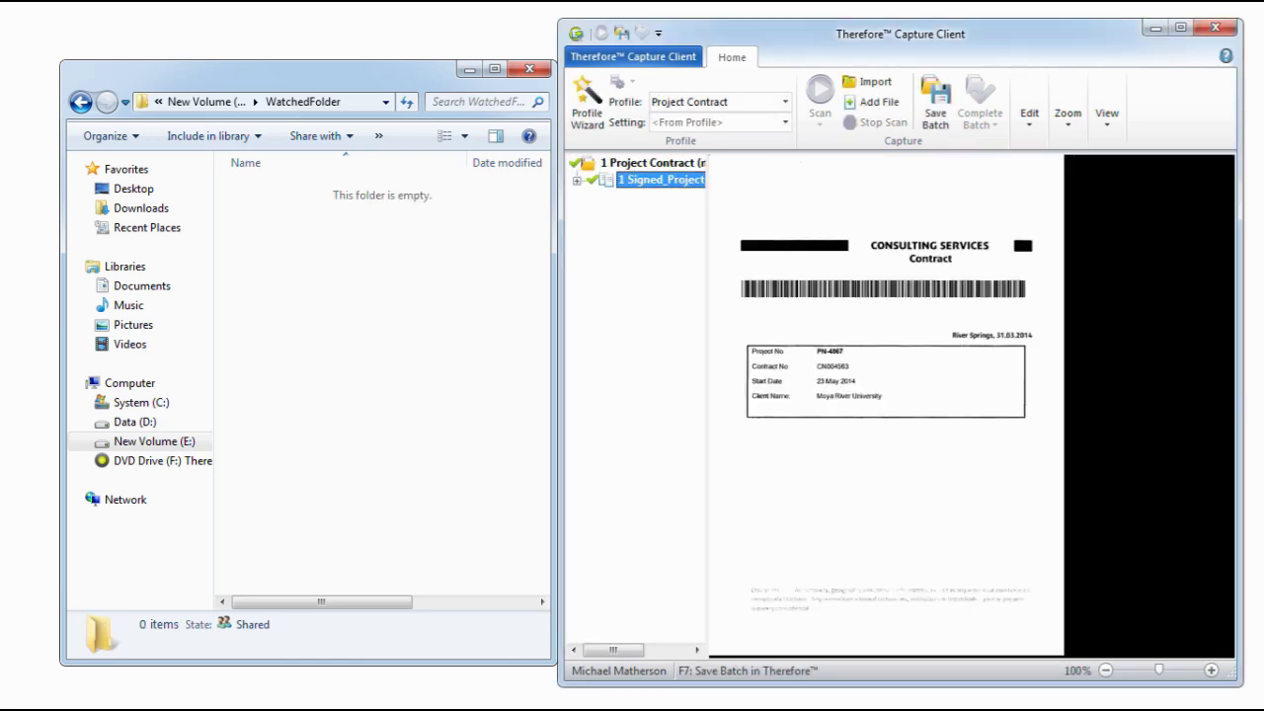
# Step: Reopen the settings on the Options page with language, colour scheme and auto-suggest settings
pyautogui.click(660, 57)
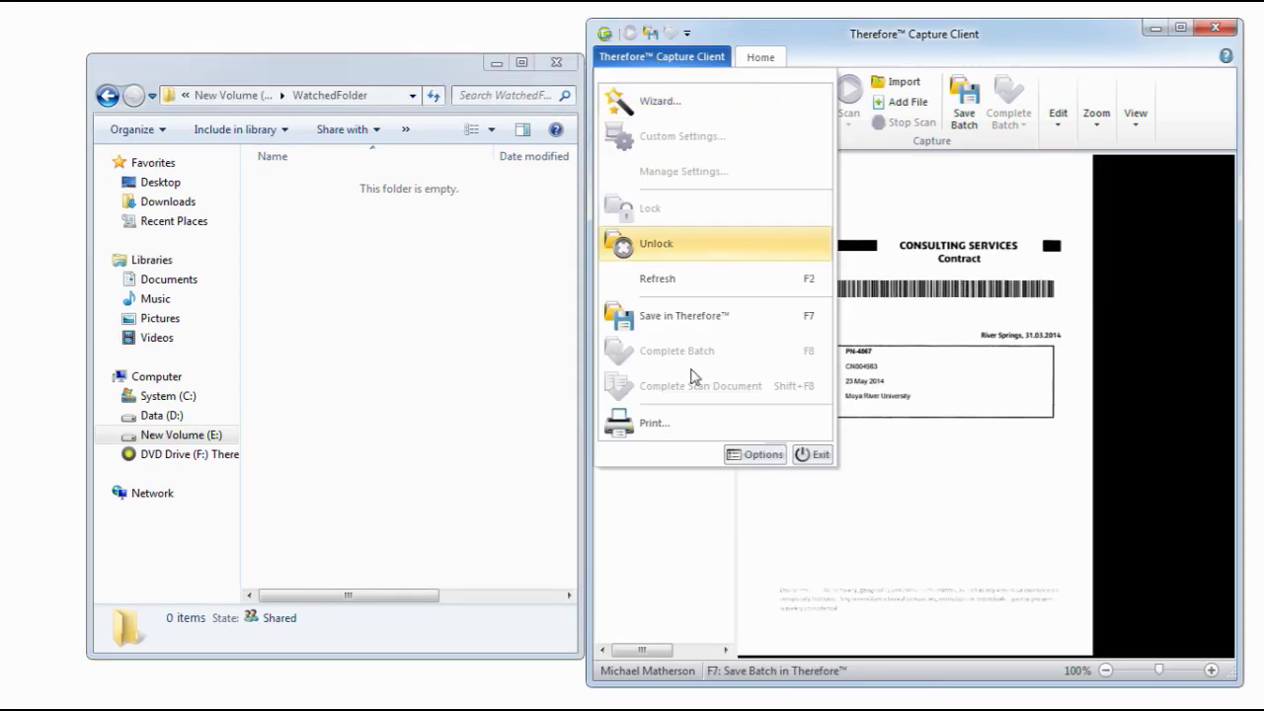
pyautogui.click(760, 454)
pyautogui.click(652, 144)
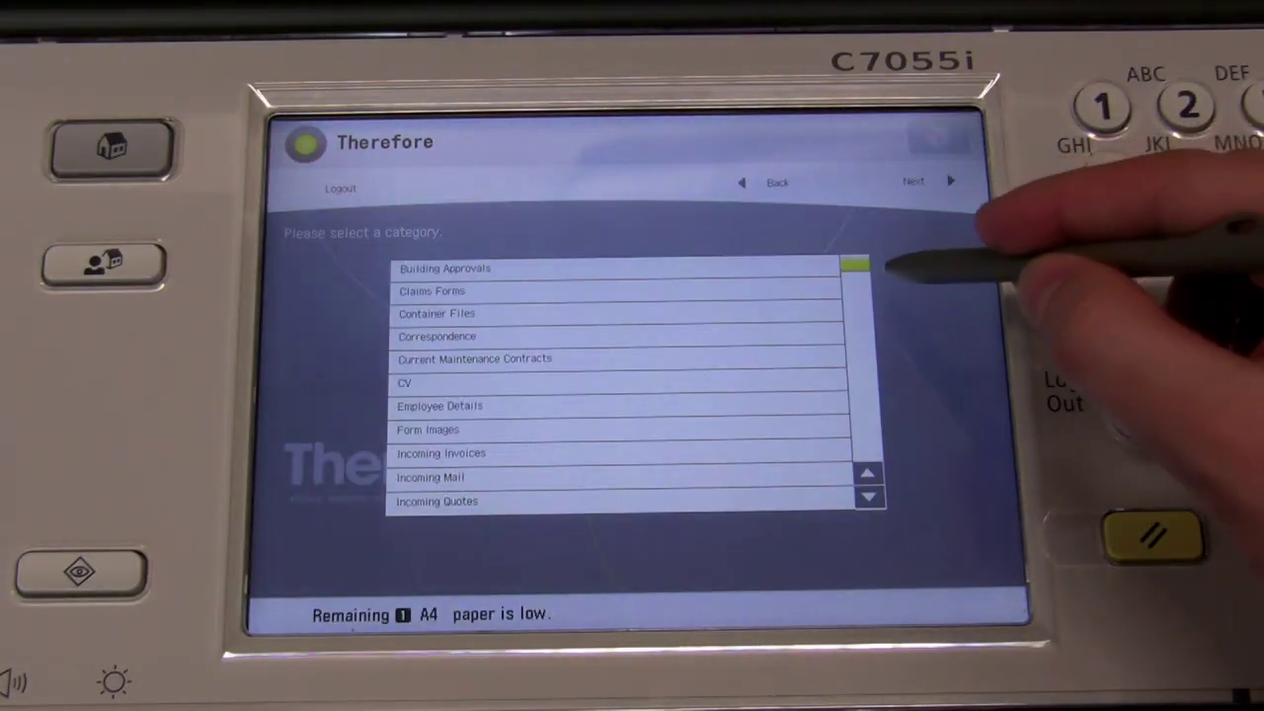
# Step: Choose Reports as the category for the scanned site inspection report and send it through the index form
pyautogui.moveTo(855, 262); pyautogui.dragTo(864, 408)
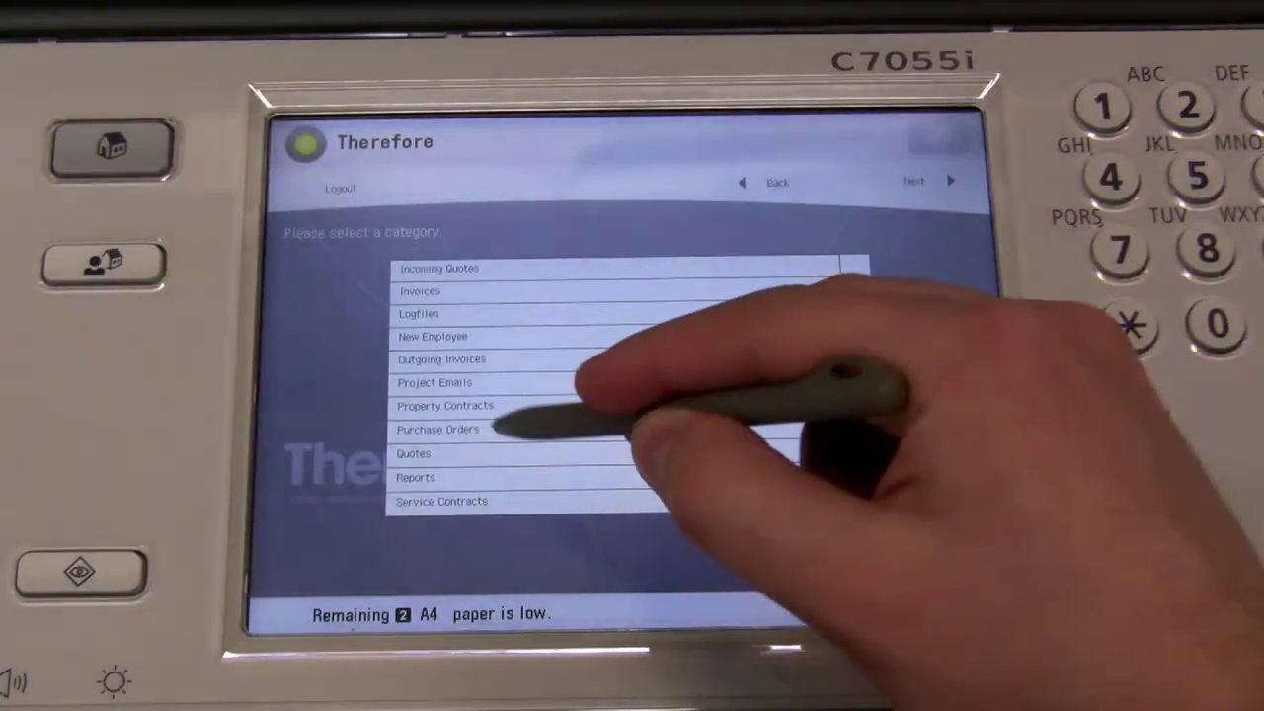
pyautogui.click(464, 477)
pyautogui.click(918, 182)
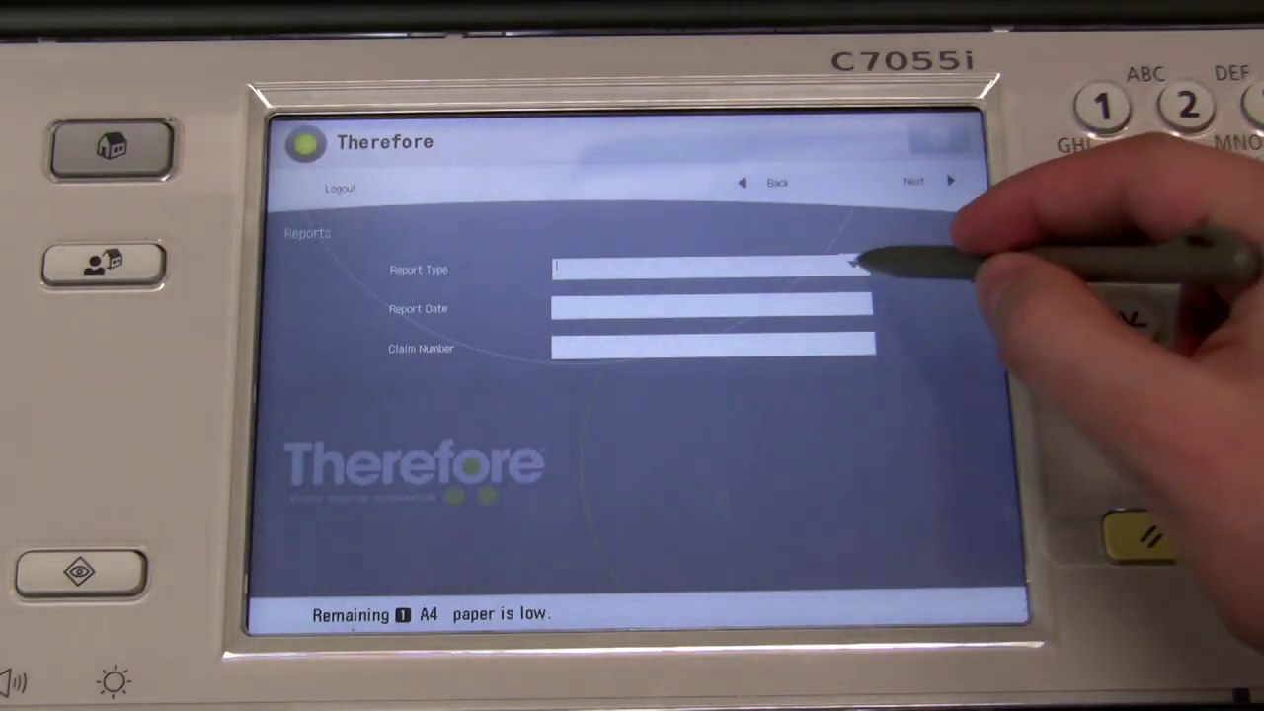
pyautogui.click(855, 265)
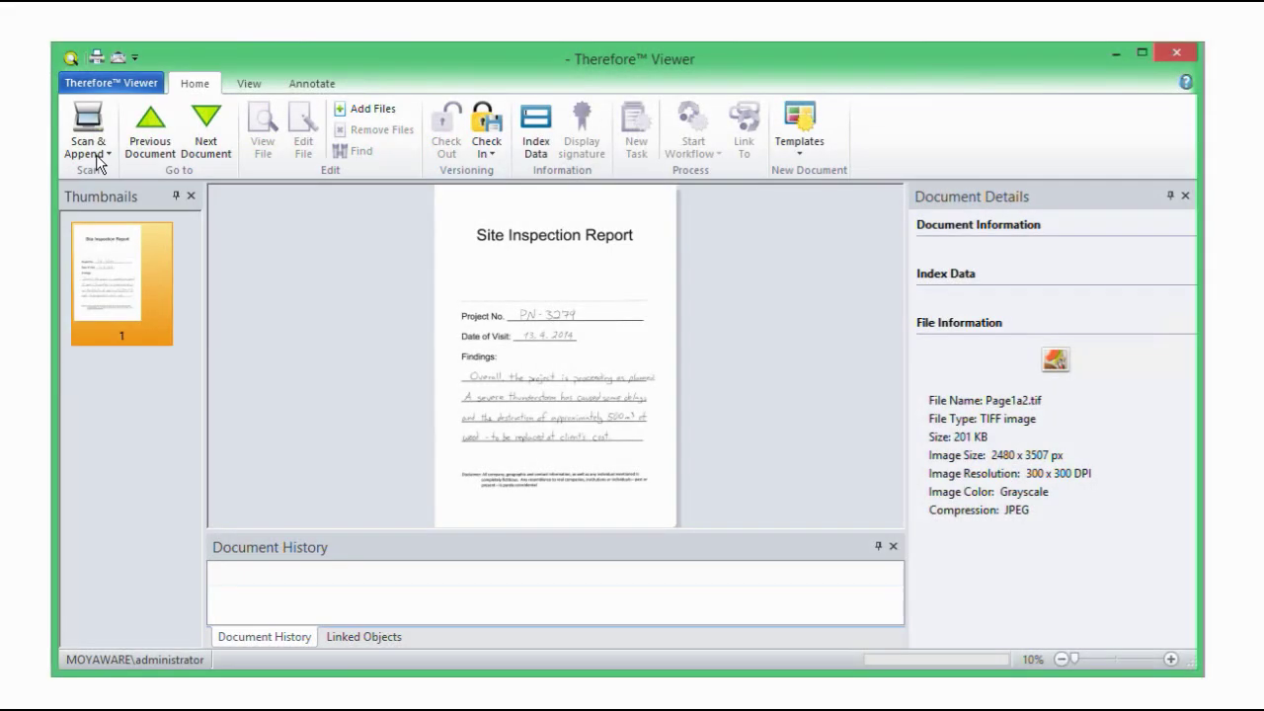
# Step: Open the Scan & Append dropdown on the Home tab to show the additional-page scanning choices
pyautogui.click(97, 162)
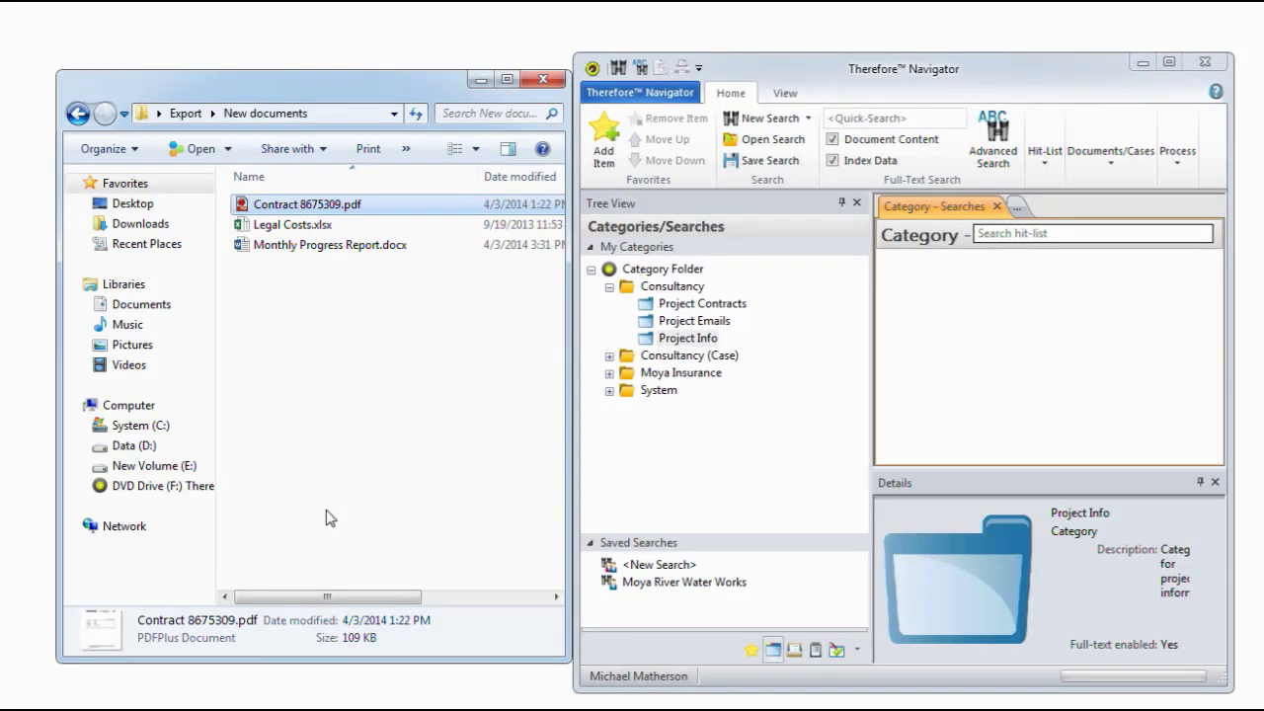
# Step: Drag Monthly Progress Report.docx from Explorer onto Project Info in the Navigator tree
pyautogui.moveTo(259, 253); pyautogui.dragTo(667, 348)
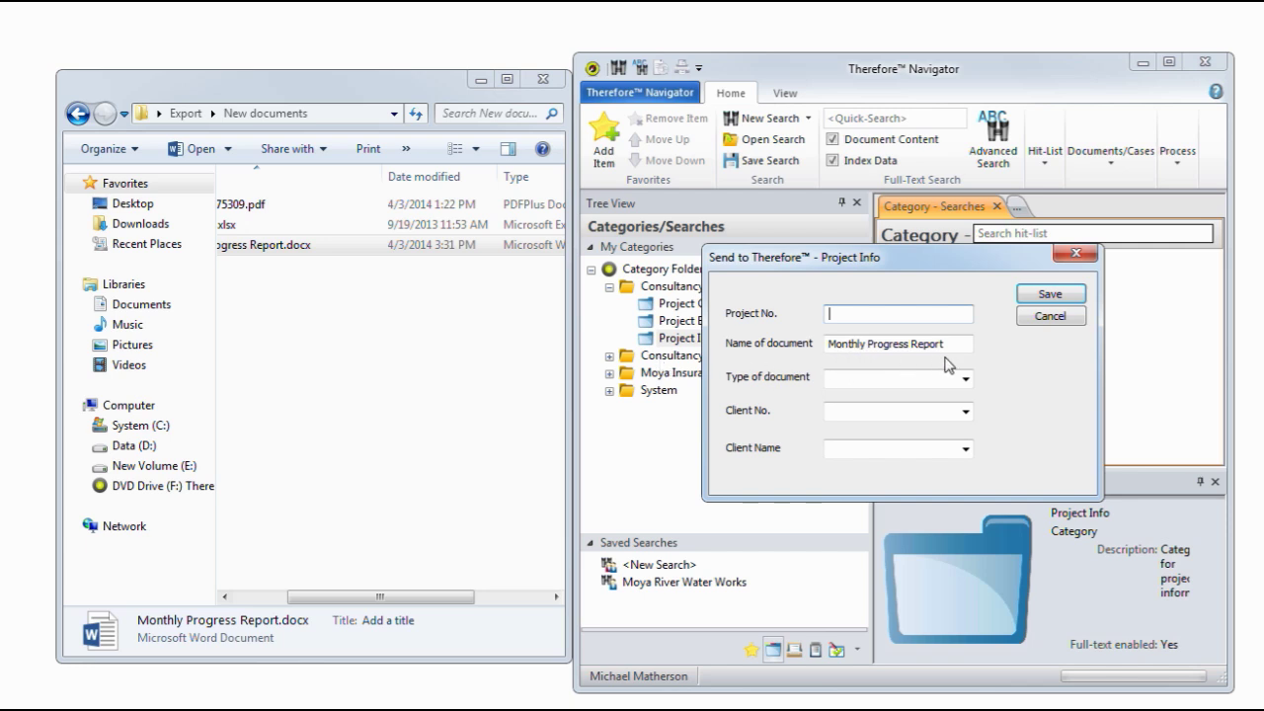
# Step: Set Client No. 00004 and type Monthly Cost Report, correct the invalid project number, and save
pyautogui.click(965, 413)
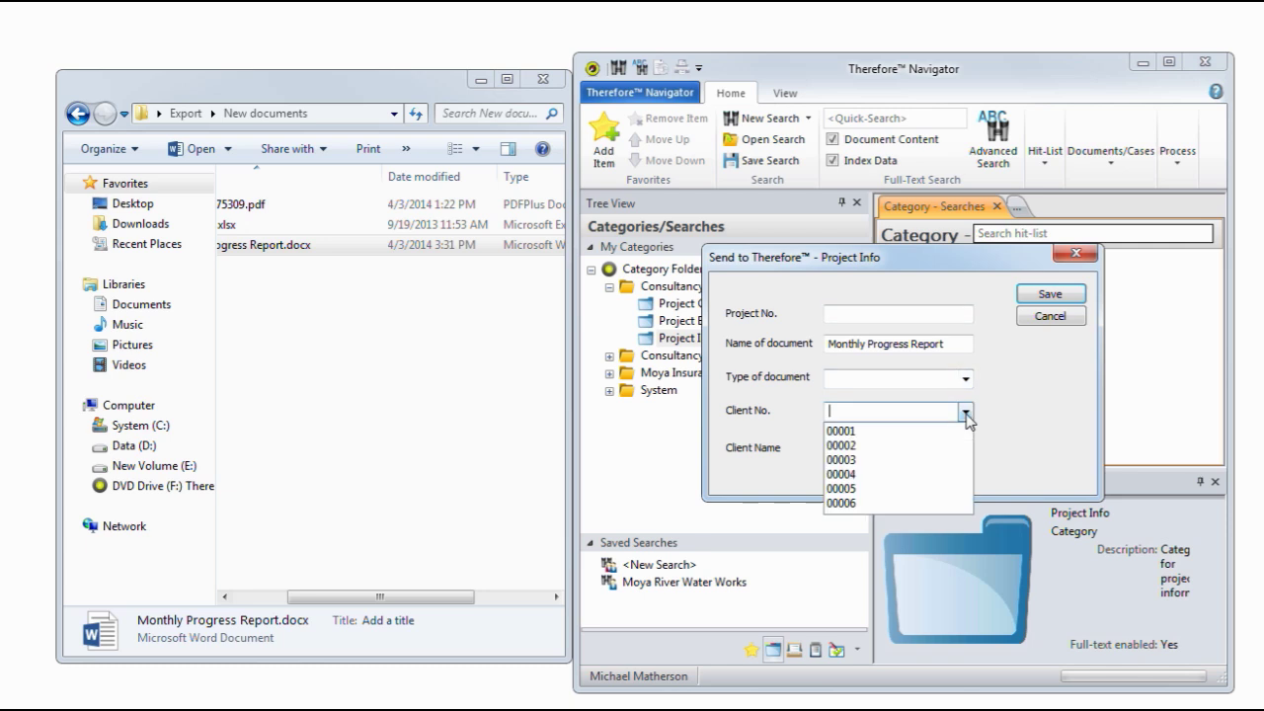
pyautogui.click(855, 475)
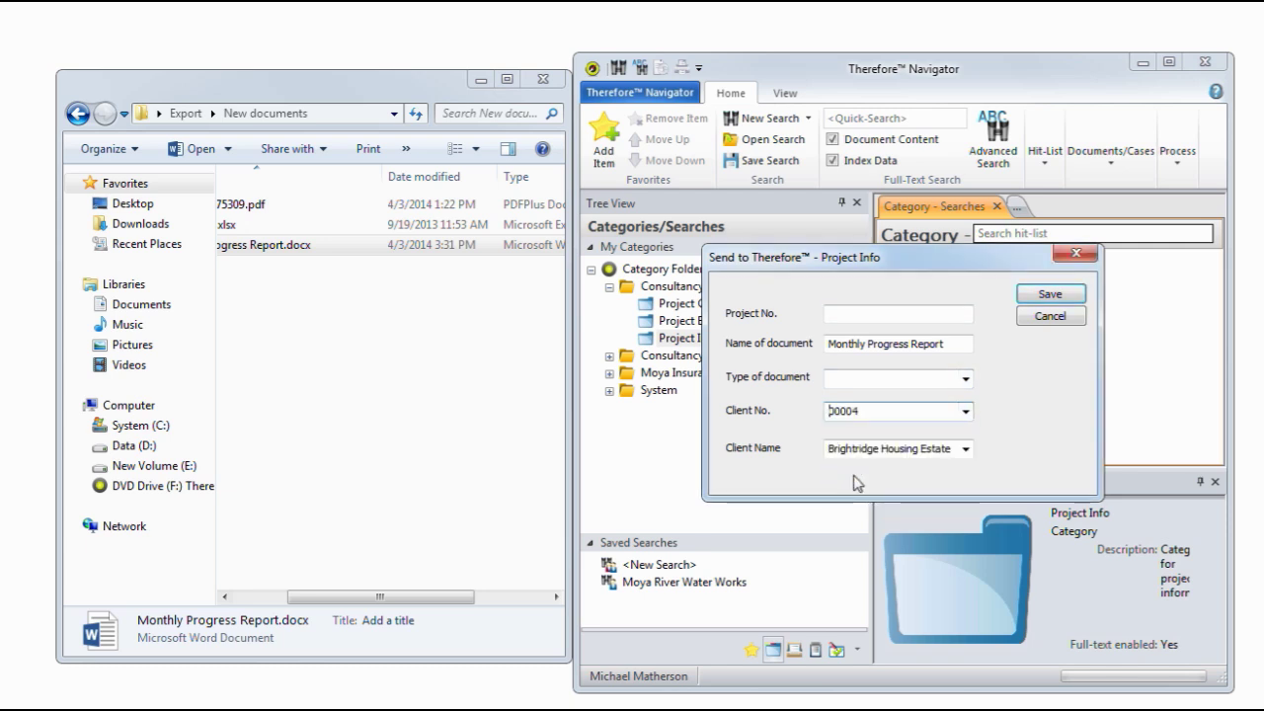
pyautogui.click(965, 379)
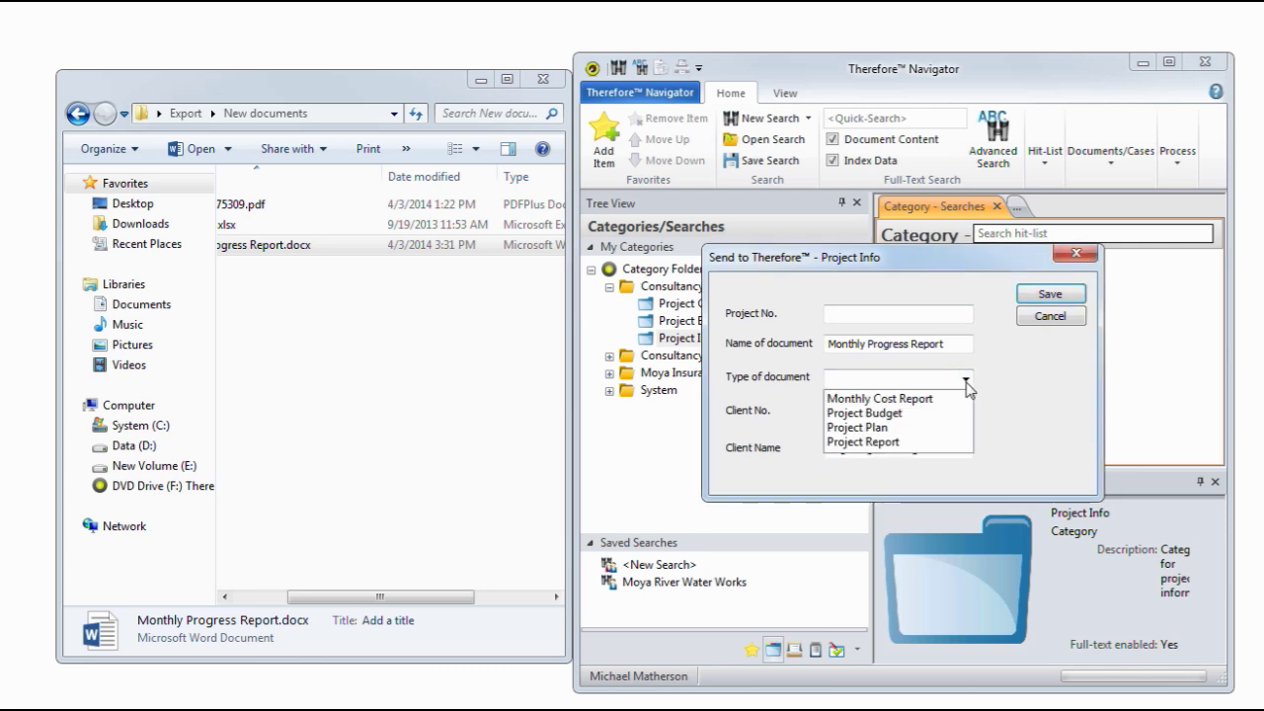
pyautogui.click(892, 398)
pyautogui.write('PN3279')
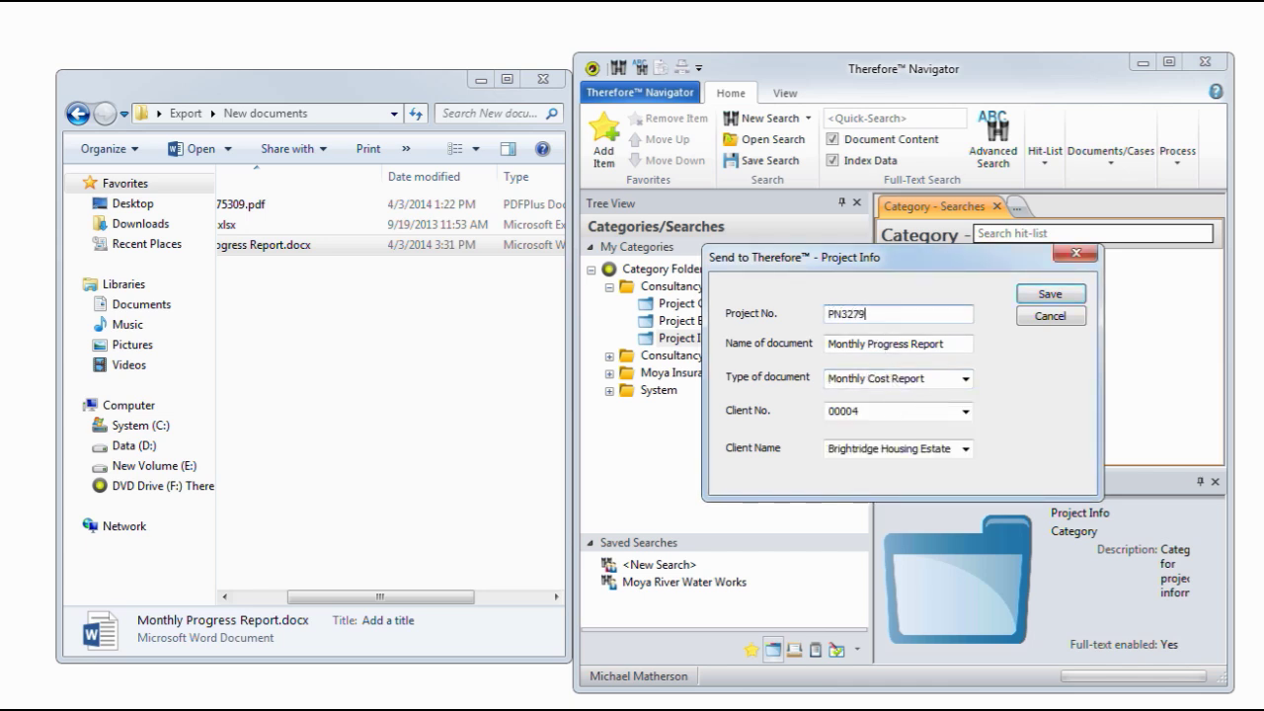
pyautogui.press('Return')
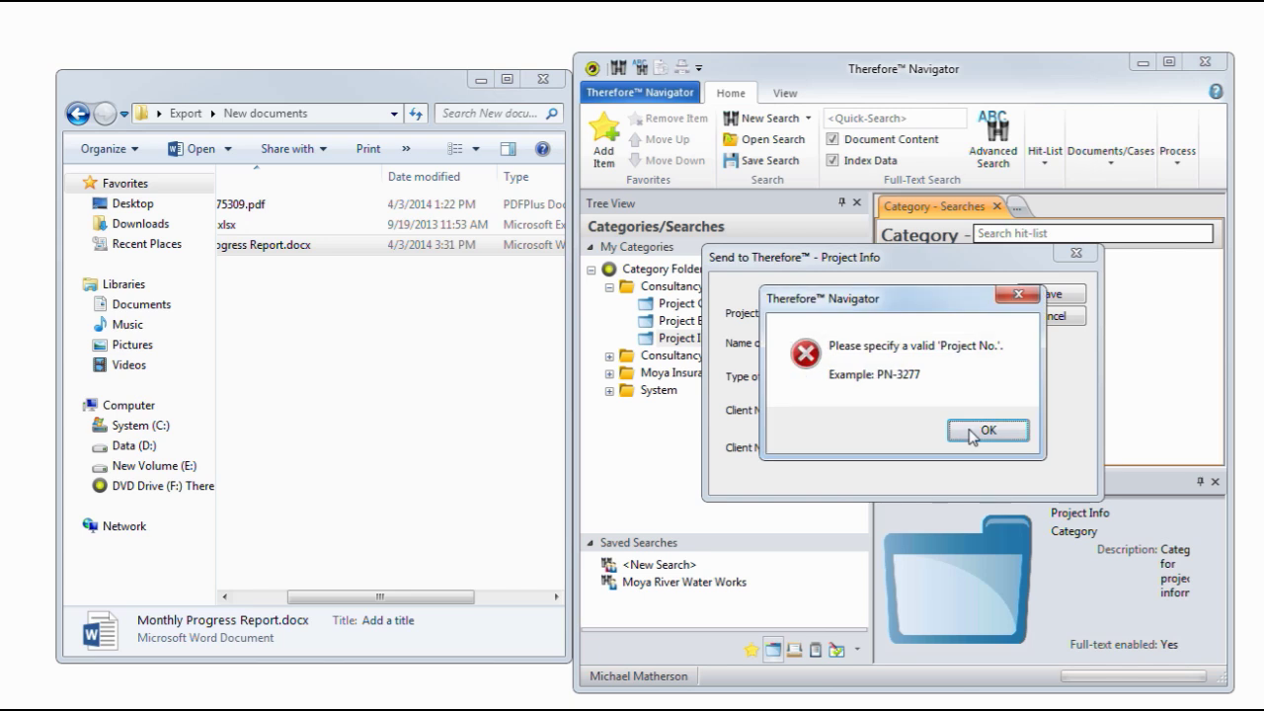
pyautogui.click(972, 434)
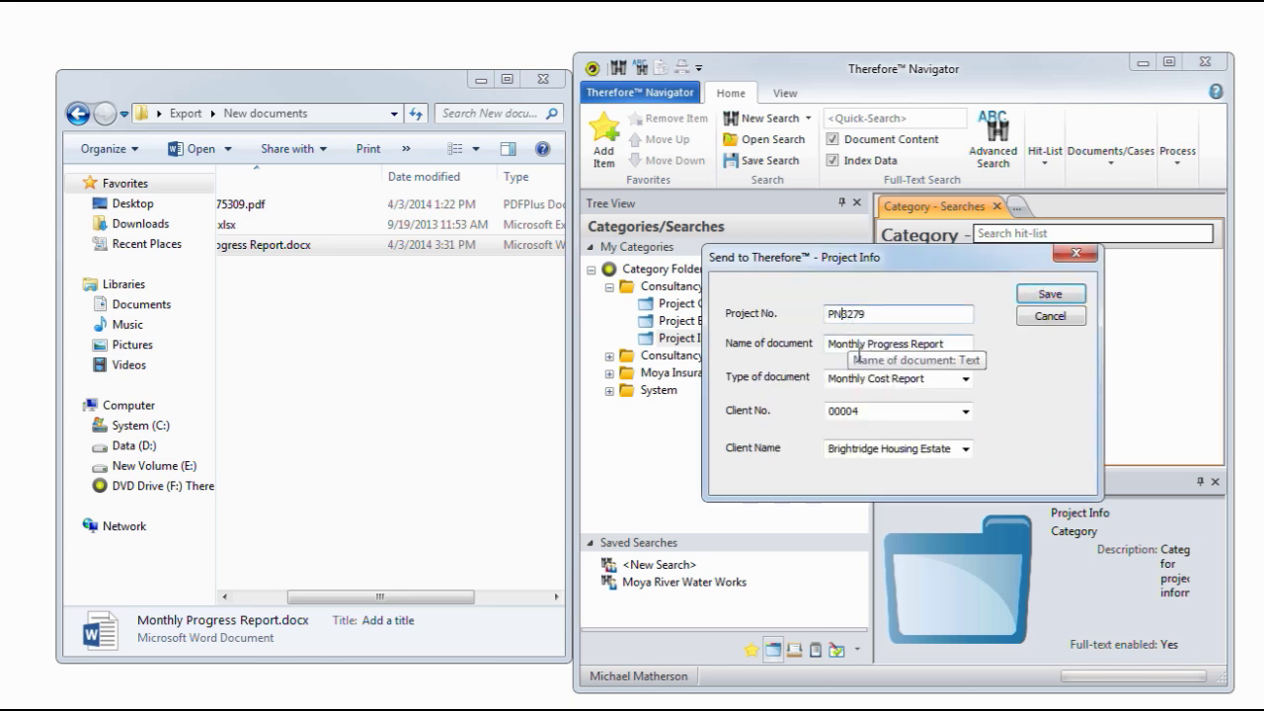
pyautogui.click(1050, 293)
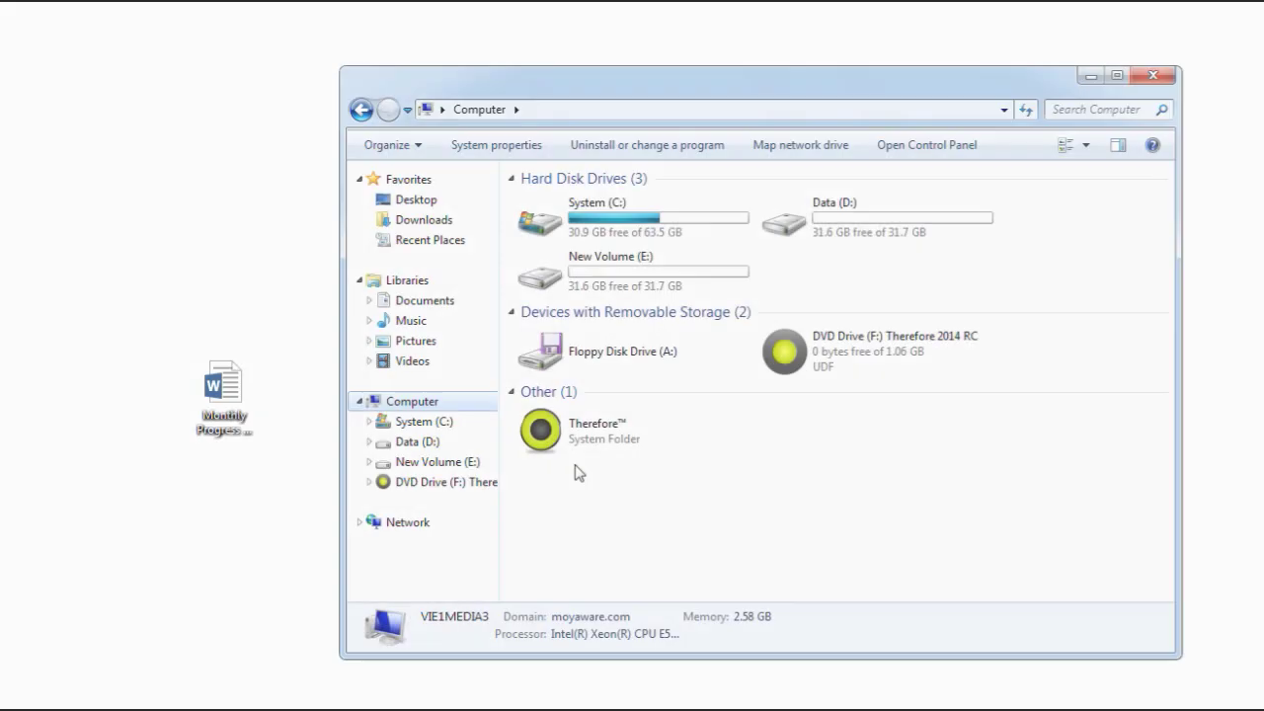
# Step: Browse Therefore's Consultancy › Project Info to Brightridge Housing Estate's PN-3356 project folder
pyautogui.doubleClick(602, 446)
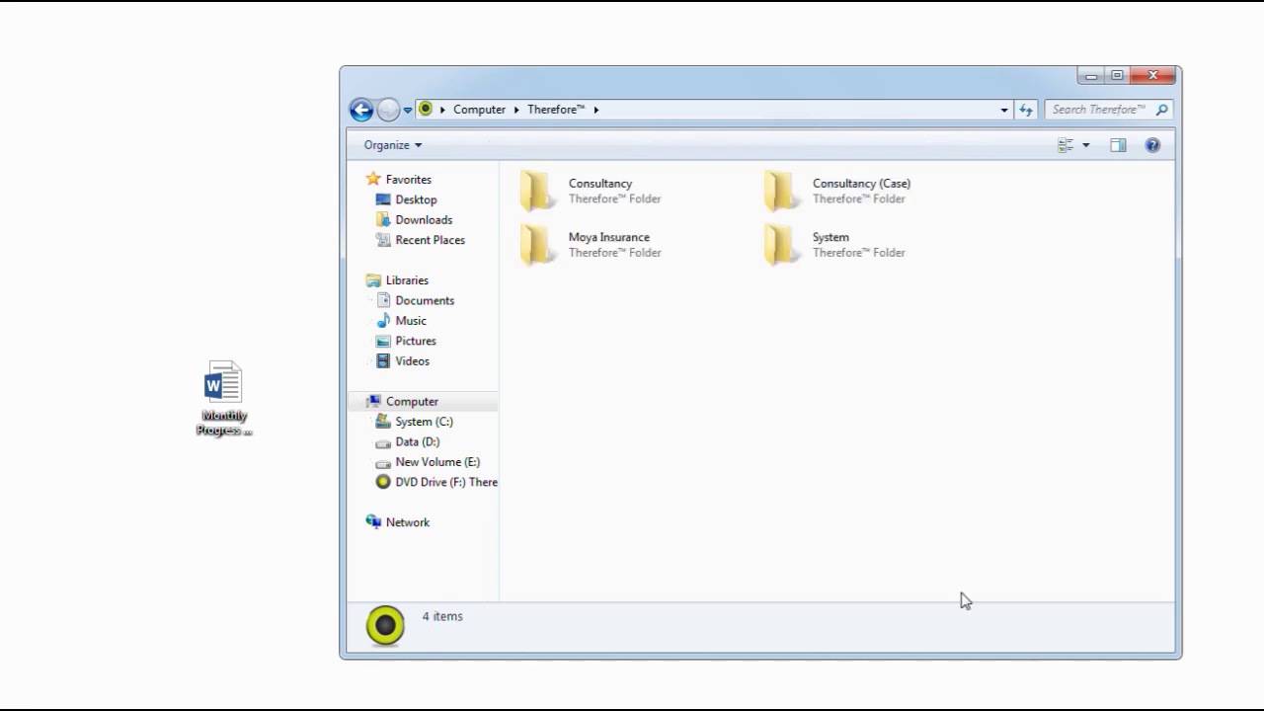
pyautogui.doubleClick(598, 205)
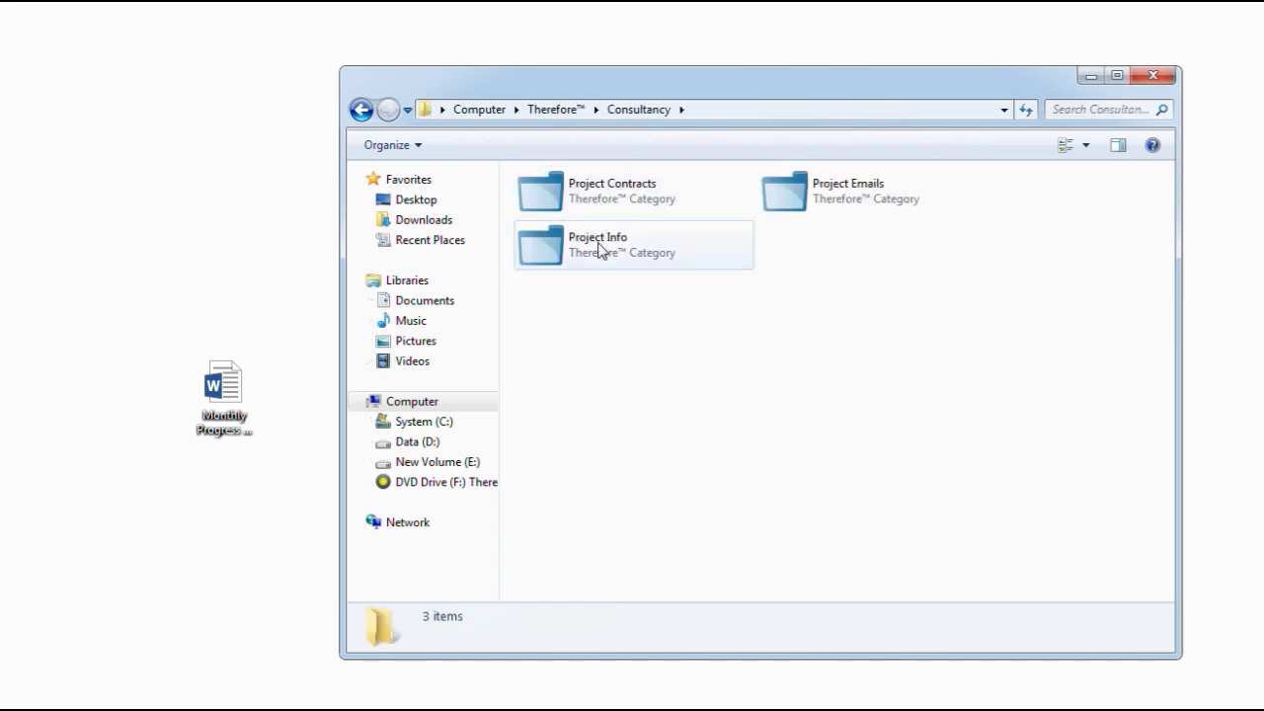
pyautogui.click(596, 249)
pyautogui.doubleClick(596, 251)
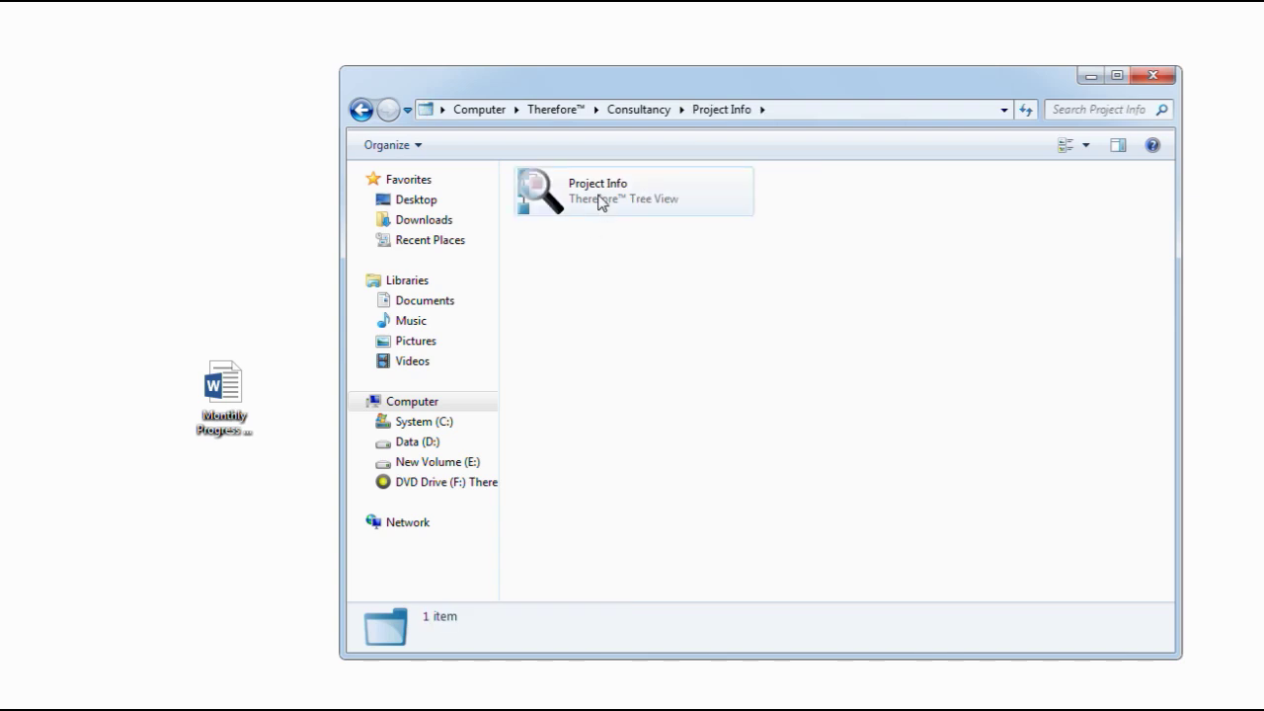
pyautogui.doubleClick(599, 202)
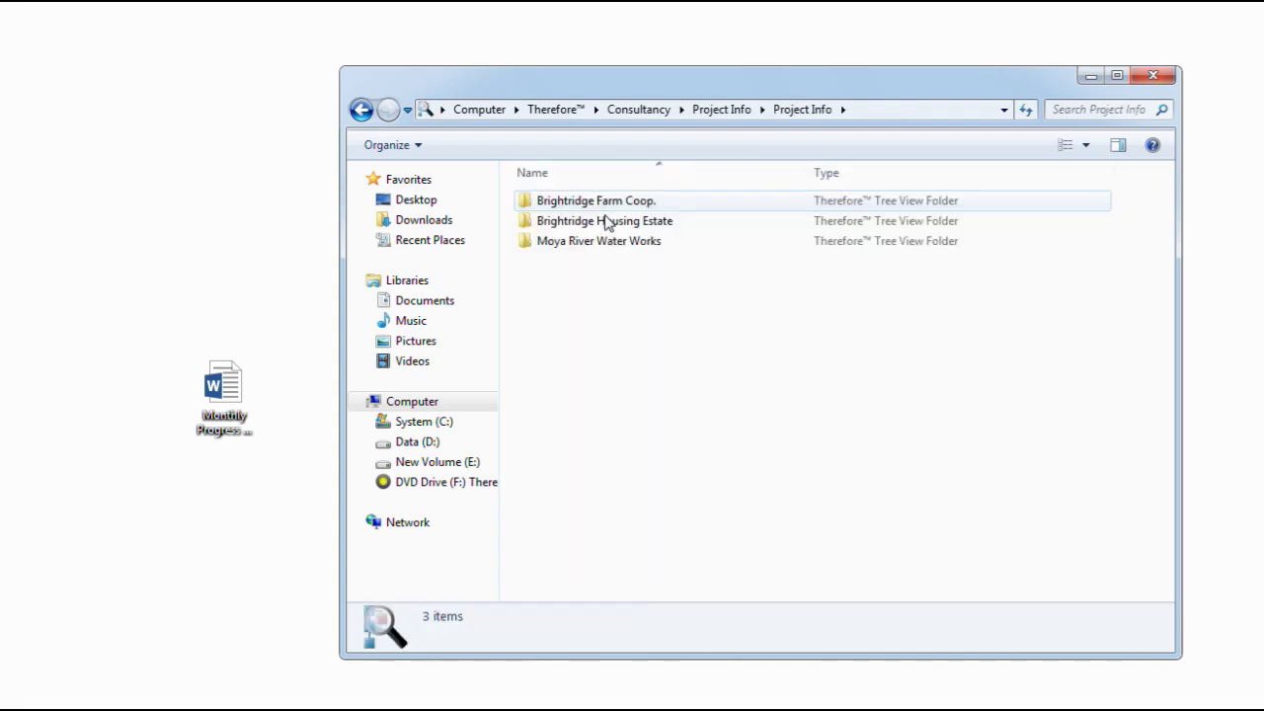
pyautogui.doubleClick(606, 222)
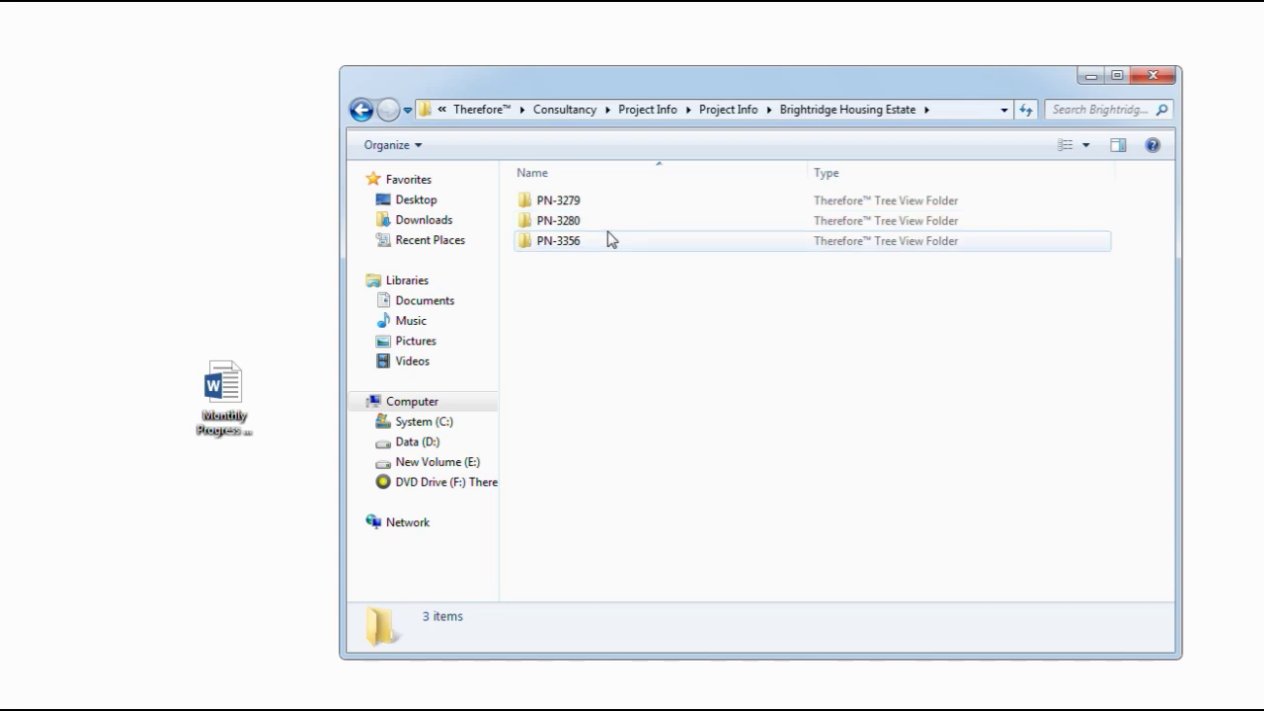
pyautogui.doubleClick(609, 241)
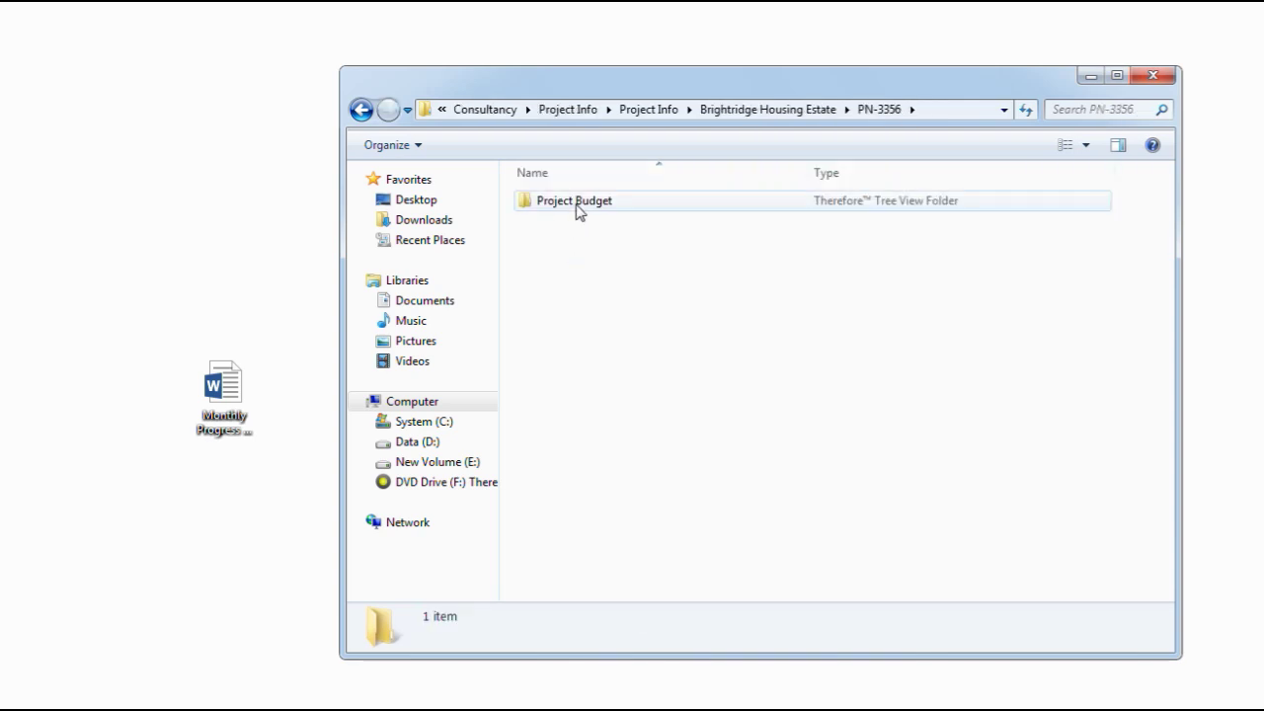
# Step: Open Project Budget and drag Monthly Progress Report from the desktop into it
pyautogui.doubleClick(580, 212)
pyautogui.click(227, 378)
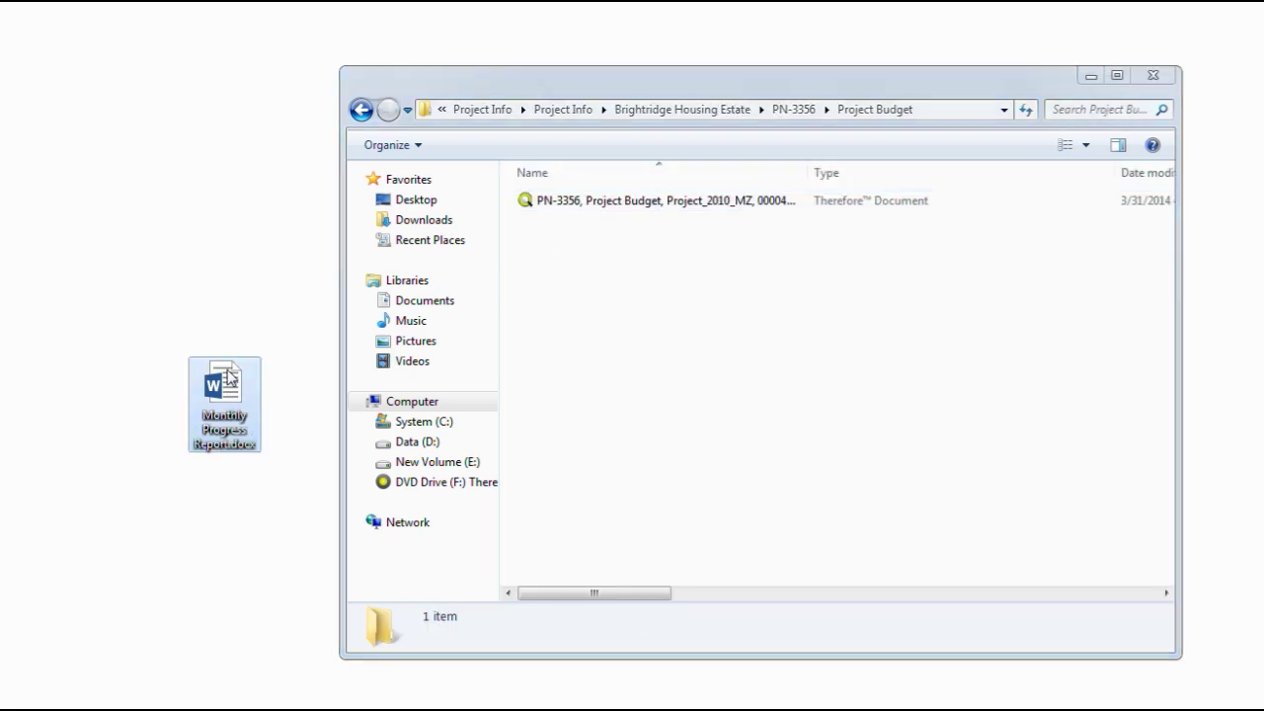
pyautogui.moveTo(227, 378); pyautogui.dragTo(604, 287)
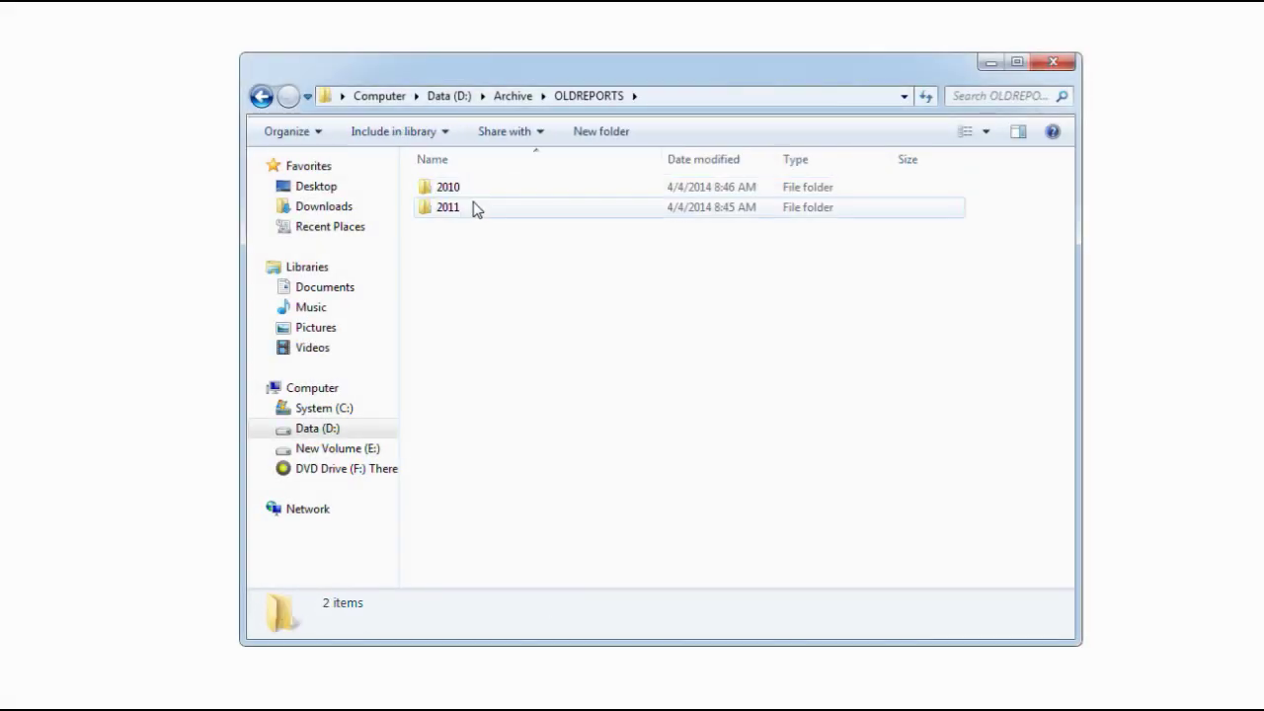
# Step: Open the 2011 archive folder and then ClientNo_00004 to view its project reports
pyautogui.doubleClick(462, 207)
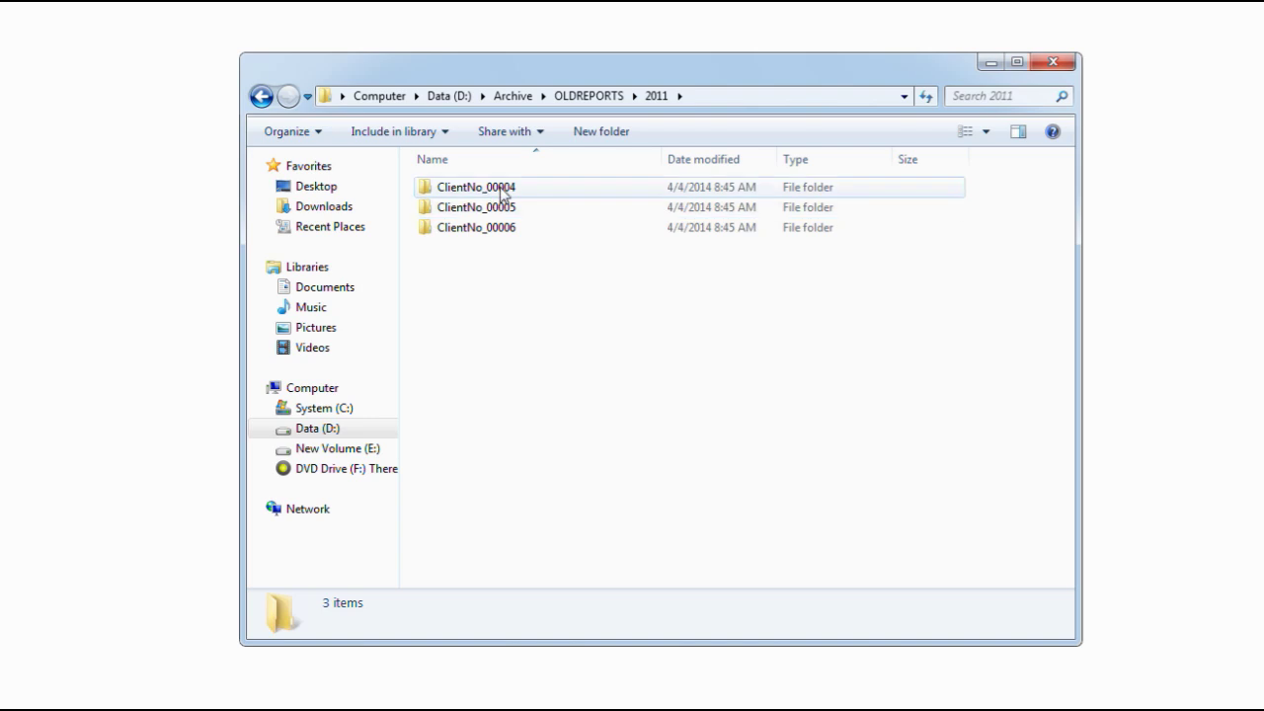
pyautogui.doubleClick(504, 190)
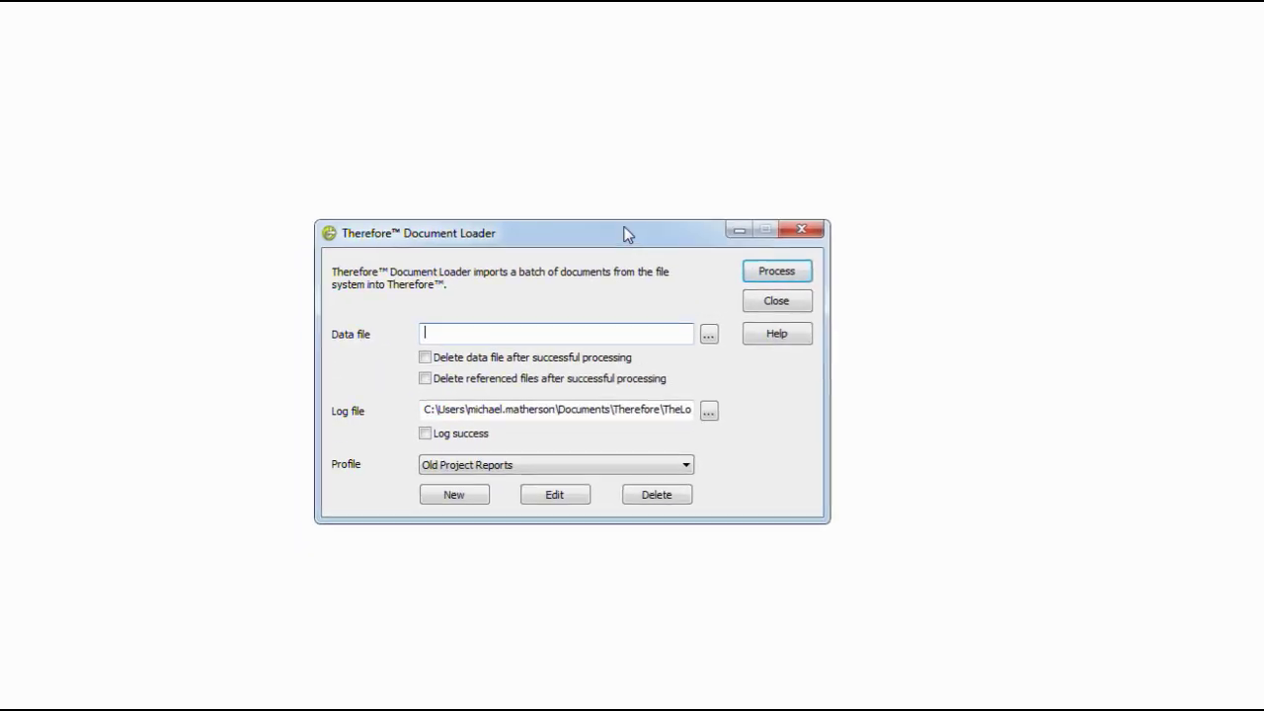
# Step: In the loader's automatic processing options, set the input folder to D:\Archive\OLDREPORTS with sub-folders included
pyautogui.rightClick(741, 391)
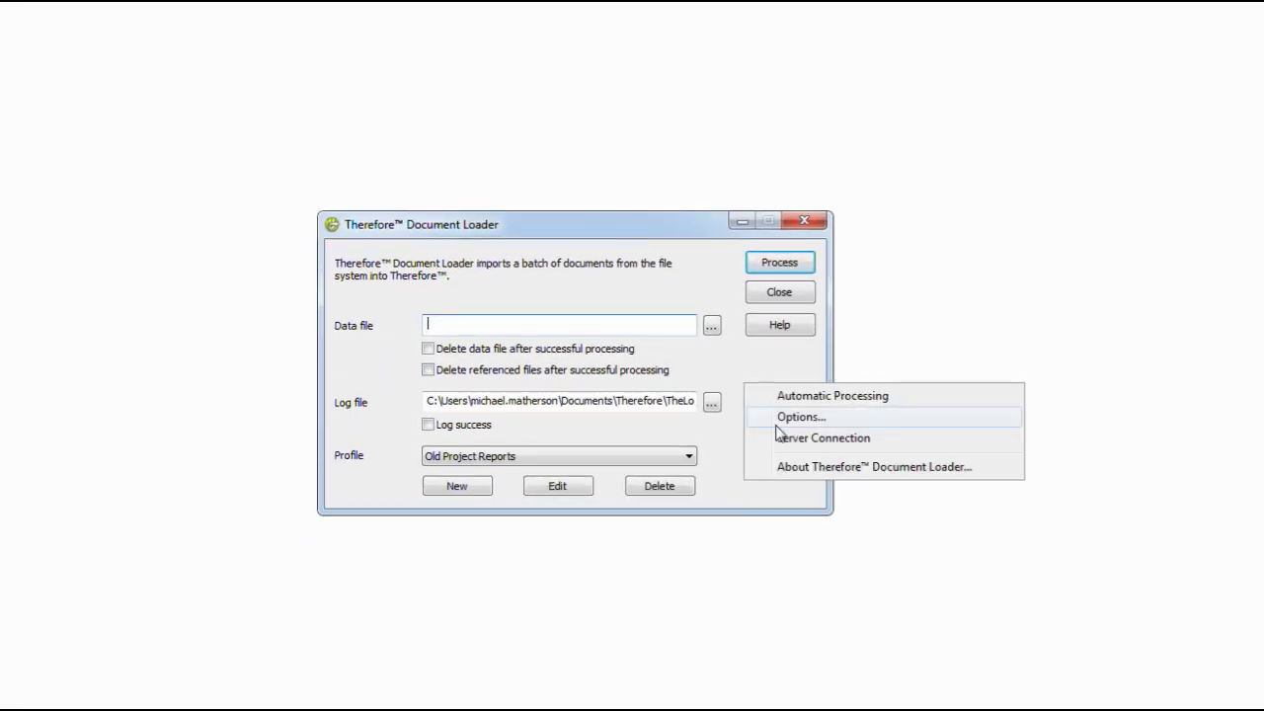
pyautogui.click(778, 419)
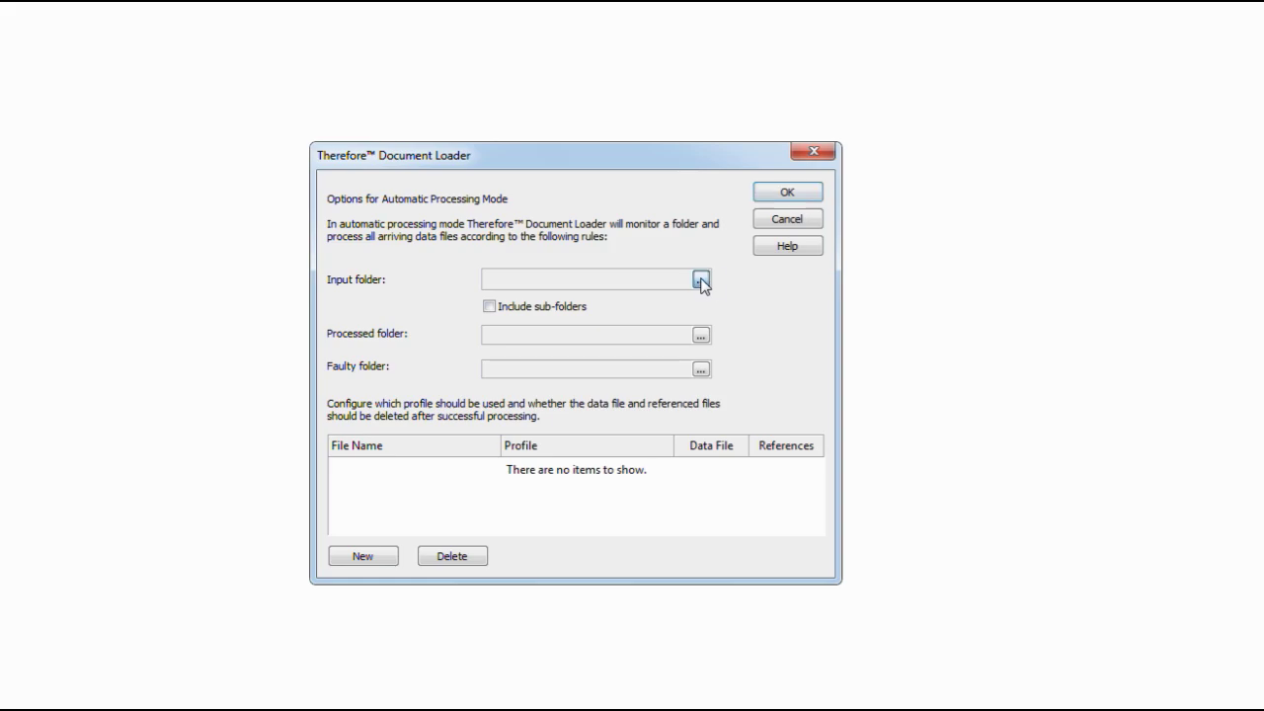
pyautogui.click(701, 282)
pyautogui.moveTo(708, 316); pyautogui.dragTo(707, 298)
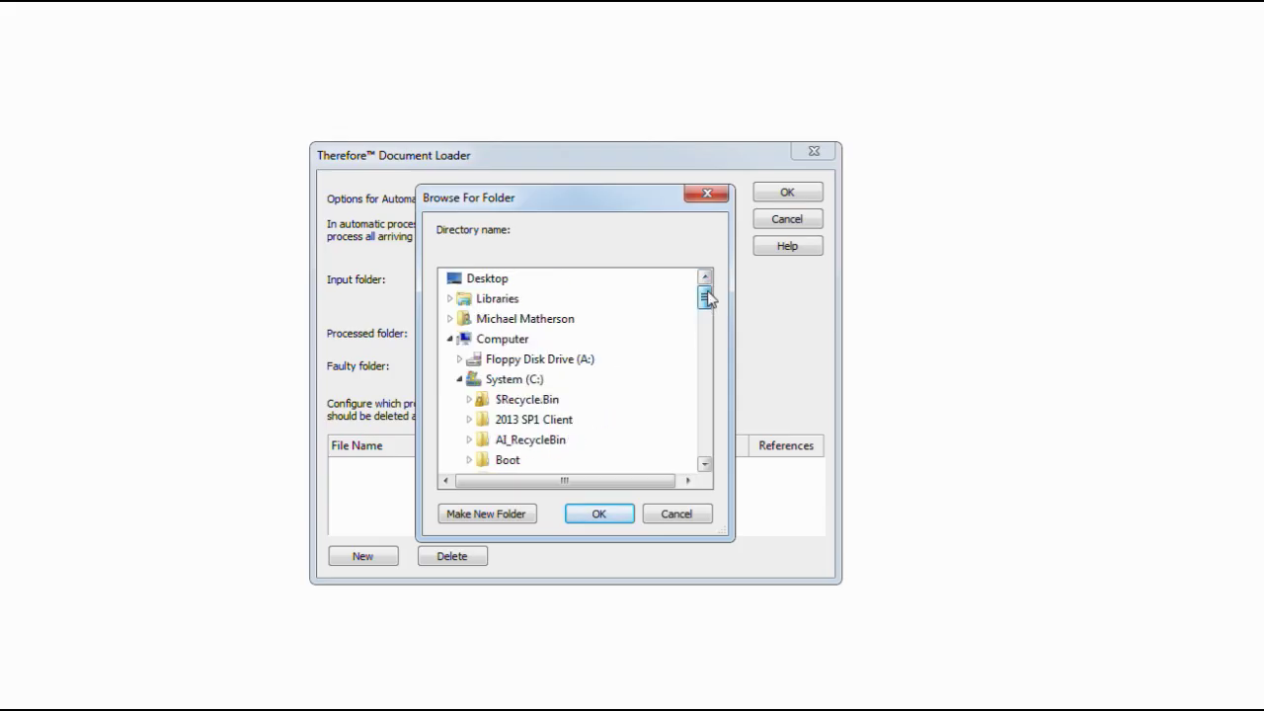
pyautogui.doubleClick(469, 379)
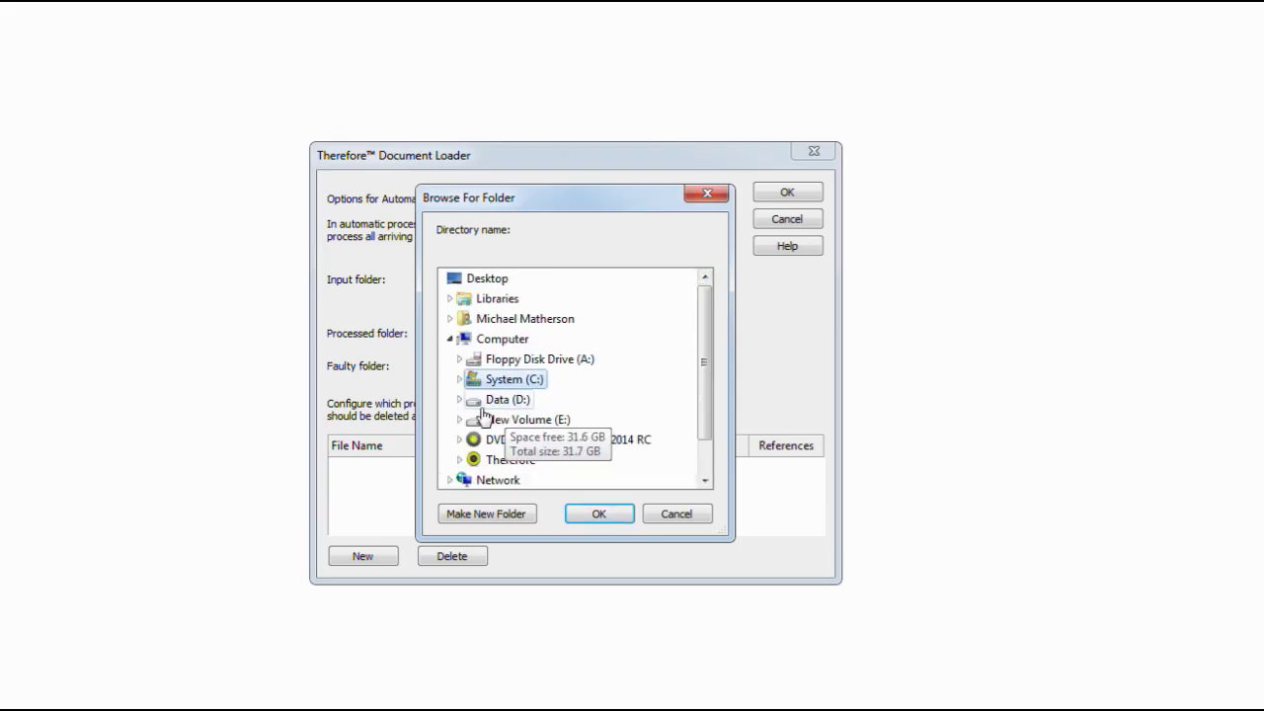
pyautogui.click(461, 399)
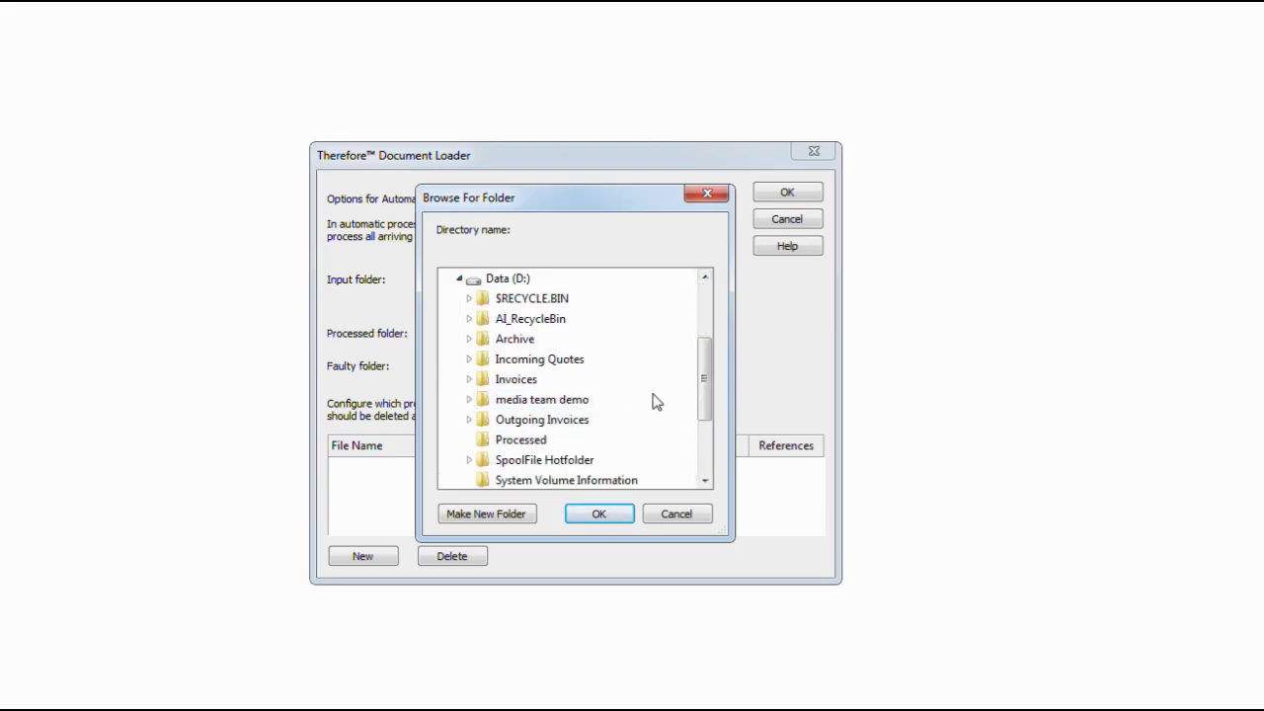
pyautogui.doubleClick(524, 341)
pyautogui.click(539, 360)
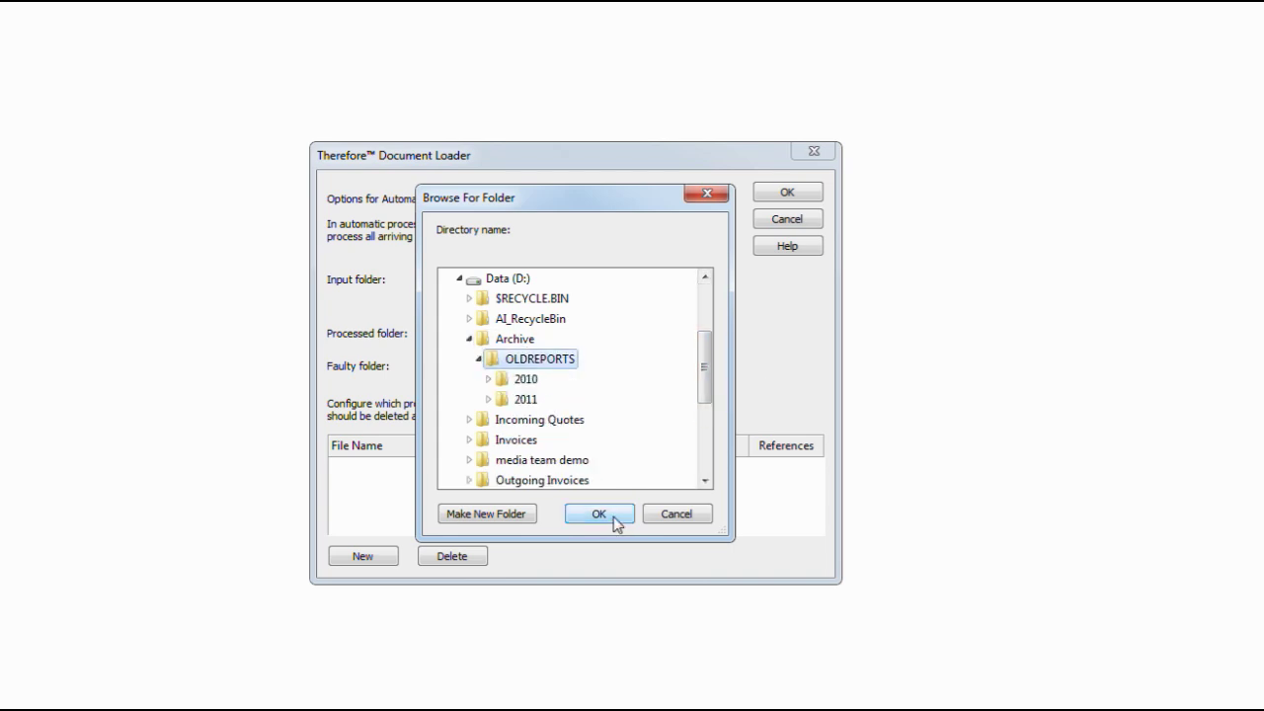
pyautogui.click(612, 521)
pyautogui.click(490, 307)
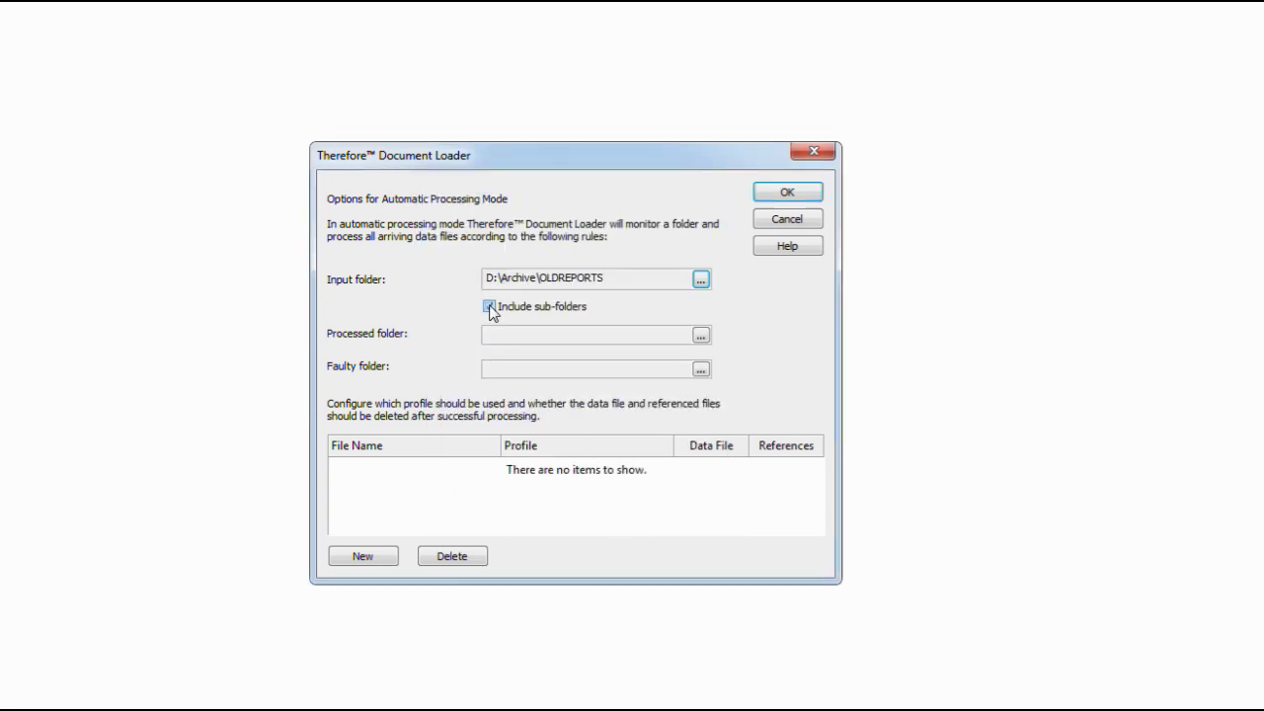
# Step: Assign the Old Project Reports profile to the *.* rule, save the options, and start processing
pyautogui.click(702, 337)
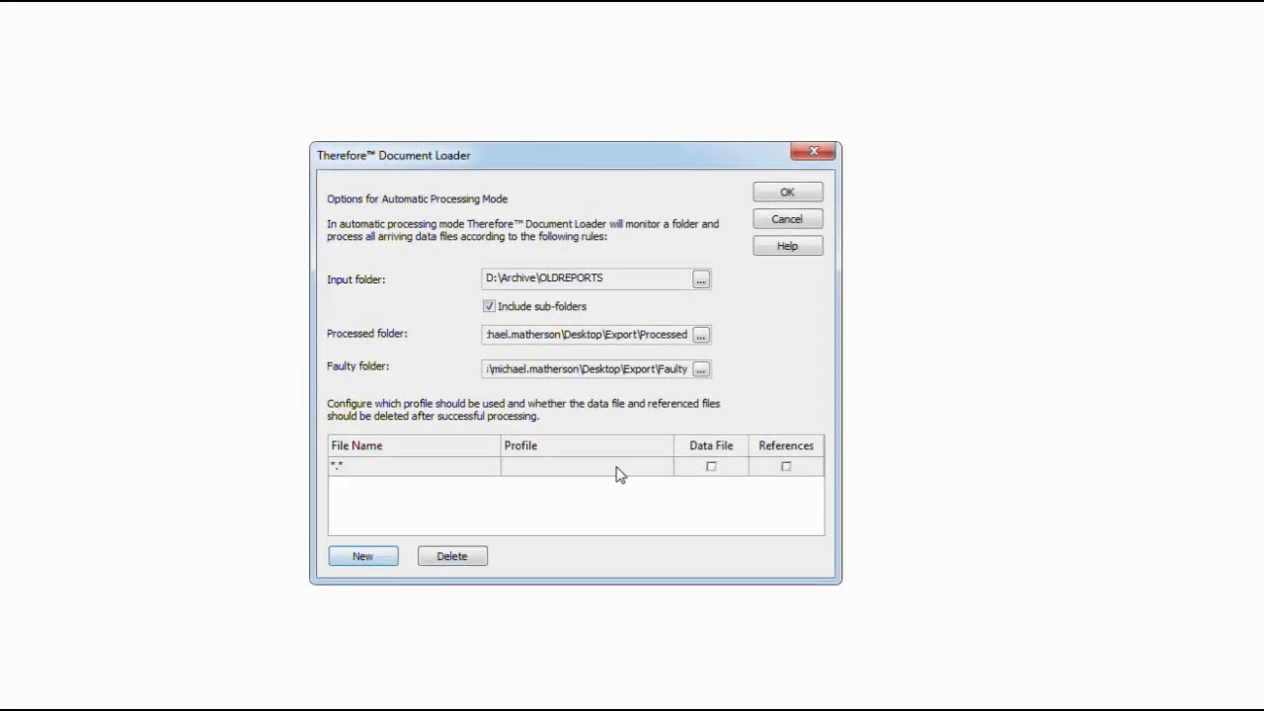
pyautogui.click(666, 470)
pyautogui.click(665, 468)
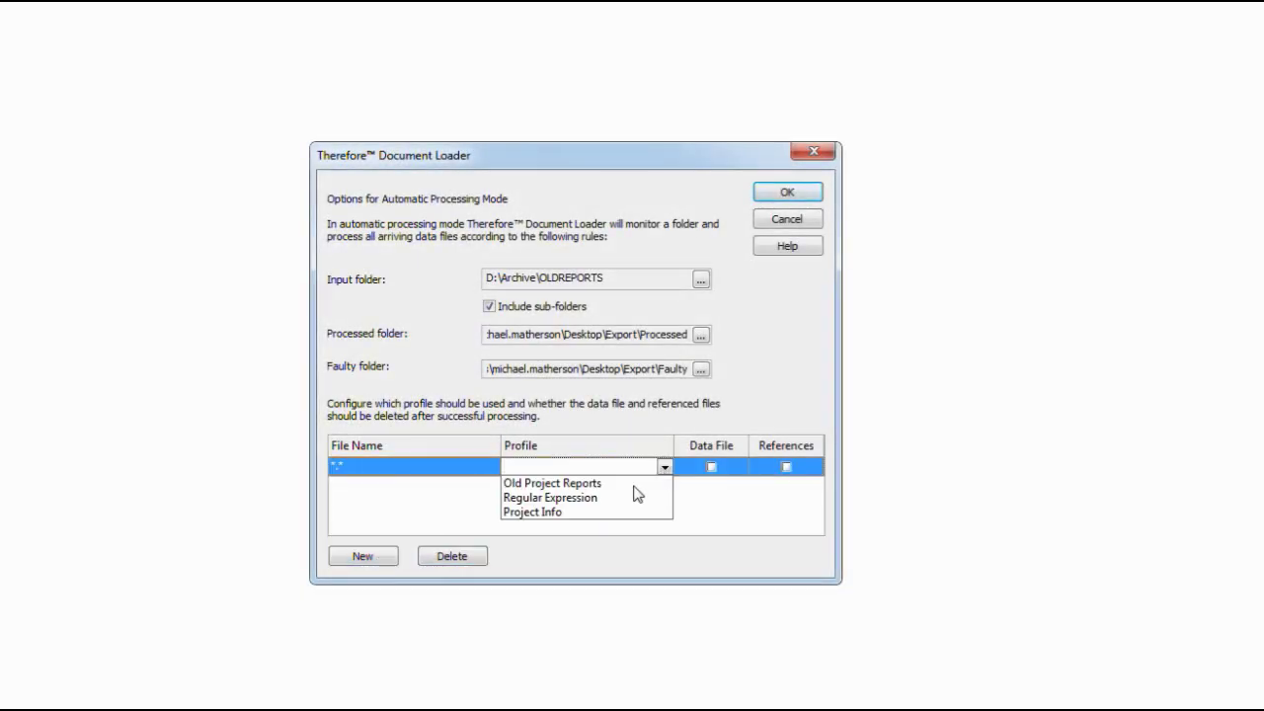
pyautogui.click(559, 483)
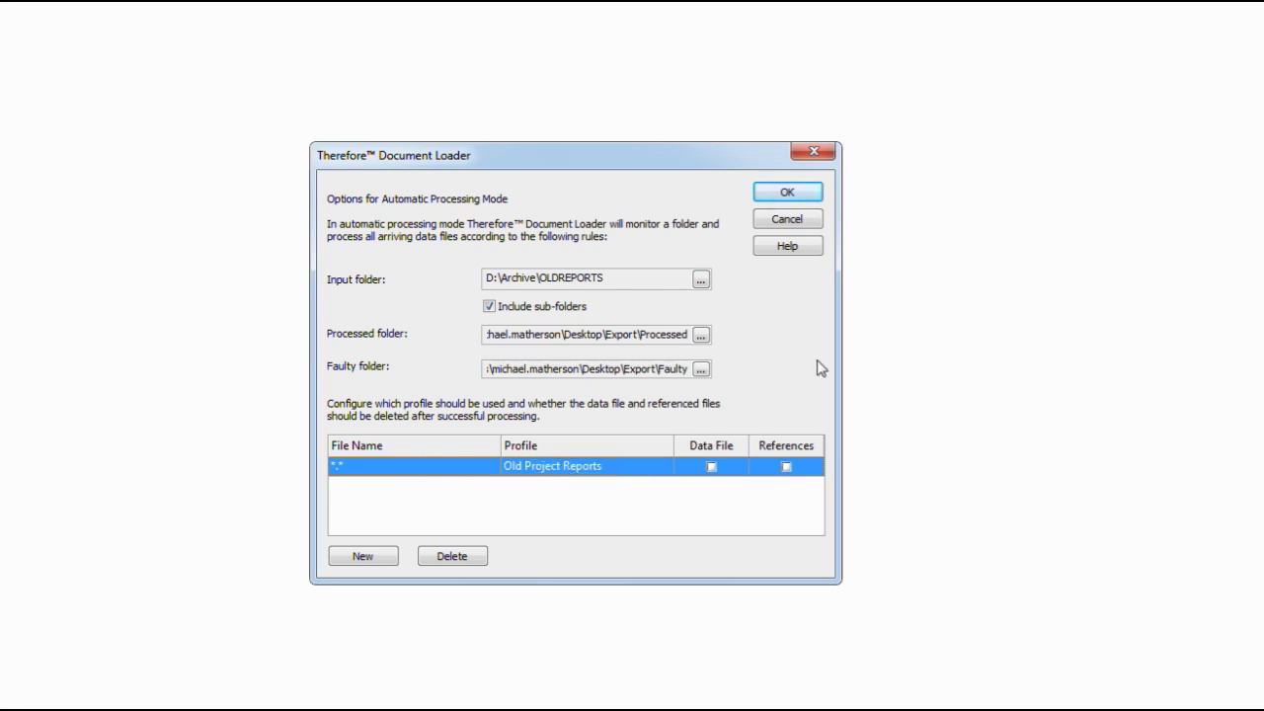
pyautogui.click(787, 193)
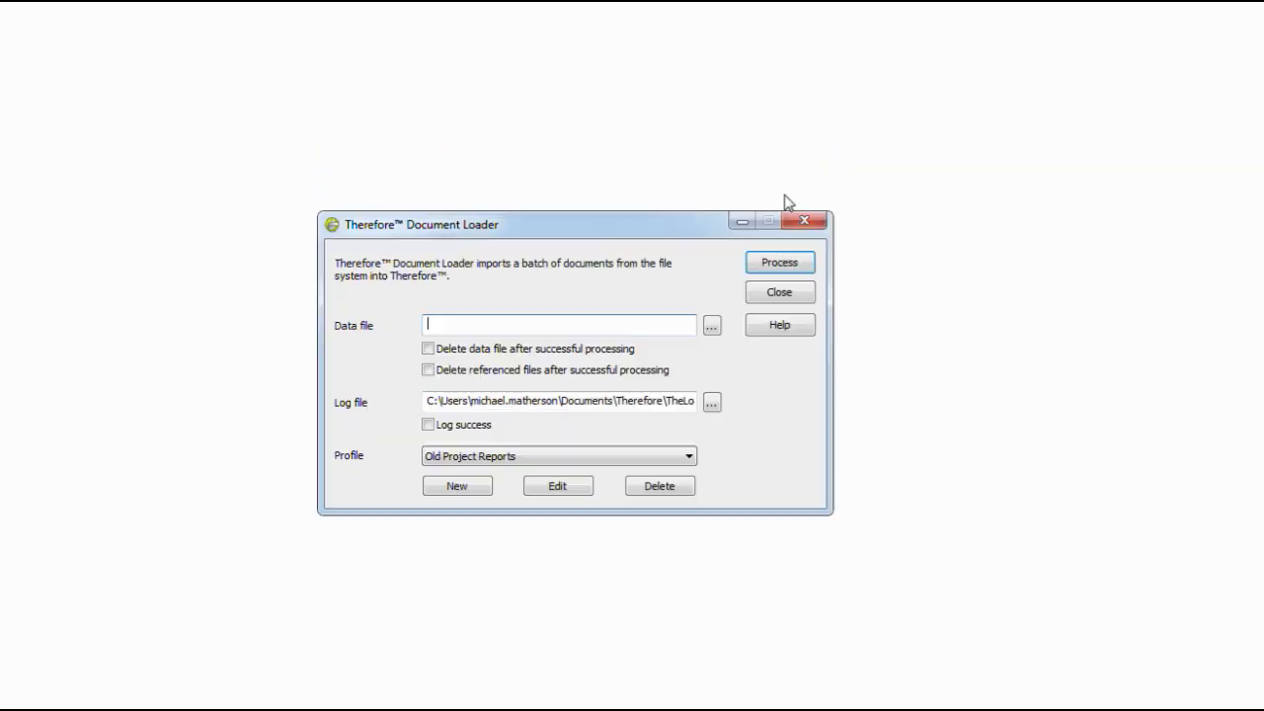
pyautogui.rightClick(777, 409)
pyautogui.press('Escape')
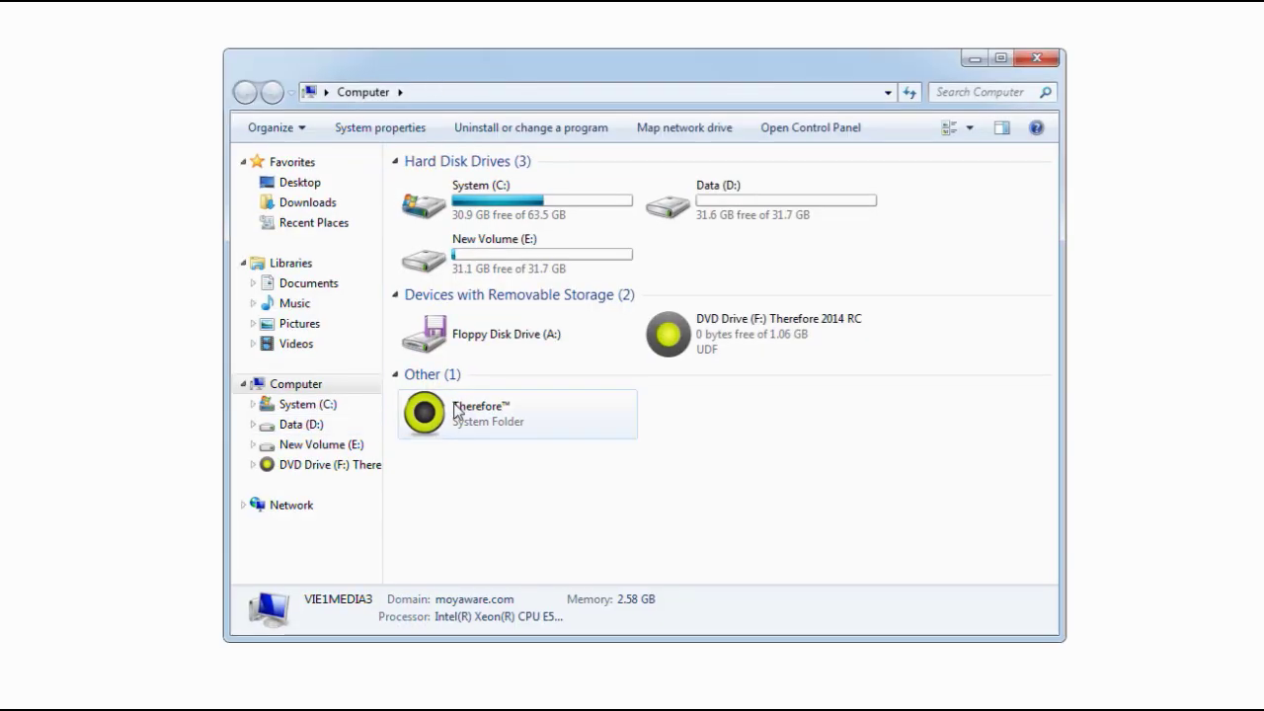
# Step: Browse Therefore™ › Consultancy › Project Info › Brightridge Housing Estate › PN-0007 › Project Report
pyautogui.doubleClick(457, 412)
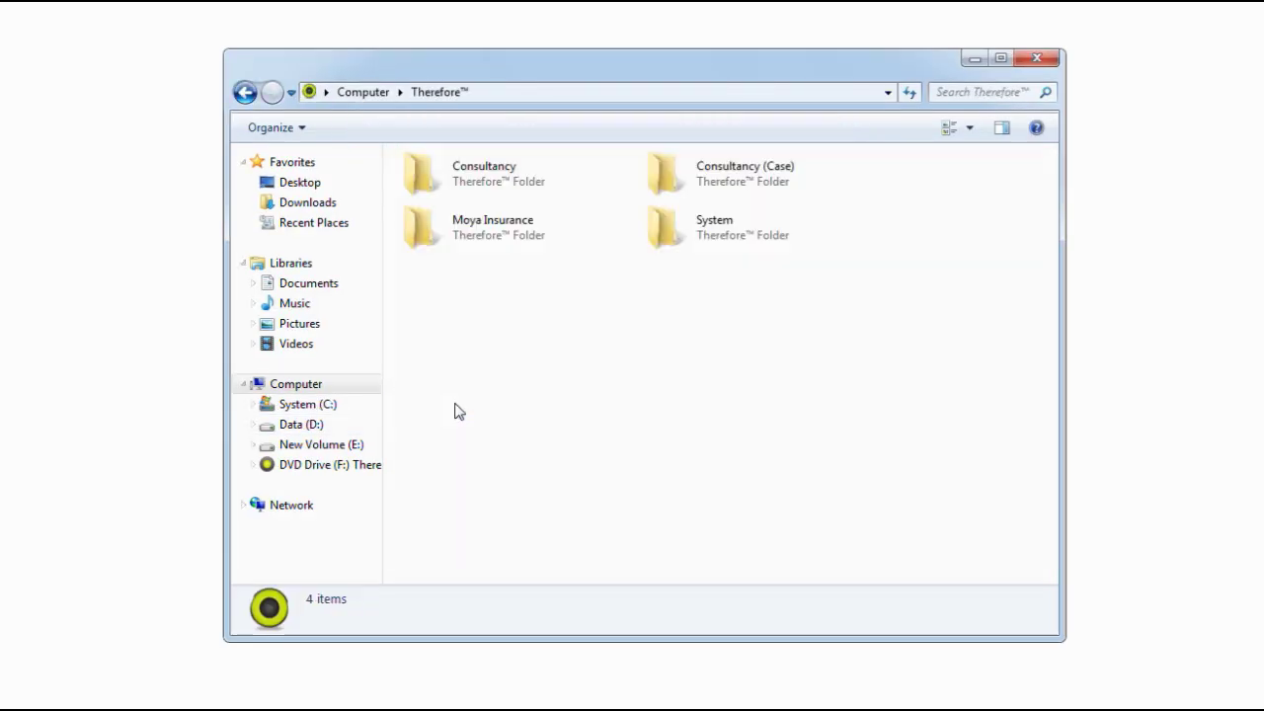
pyautogui.doubleClick(478, 190)
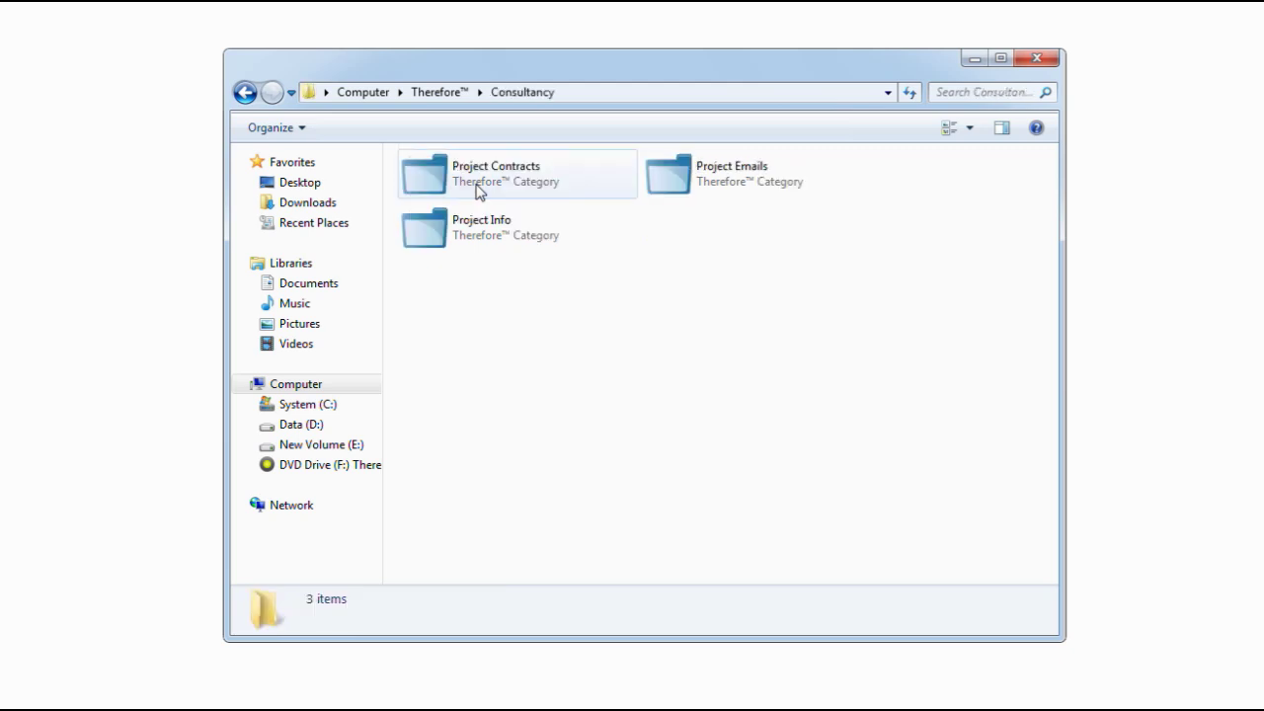
pyautogui.doubleClick(485, 240)
pyautogui.doubleClick(483, 189)
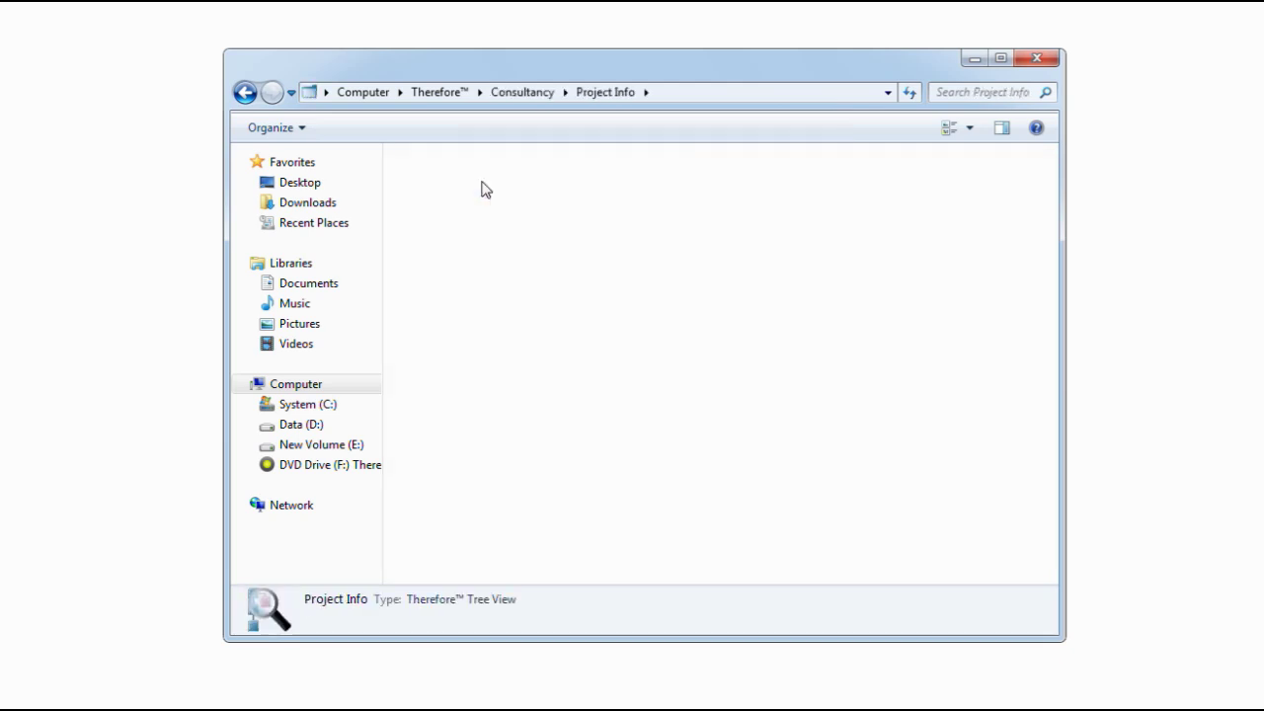
pyautogui.doubleClick(549, 208)
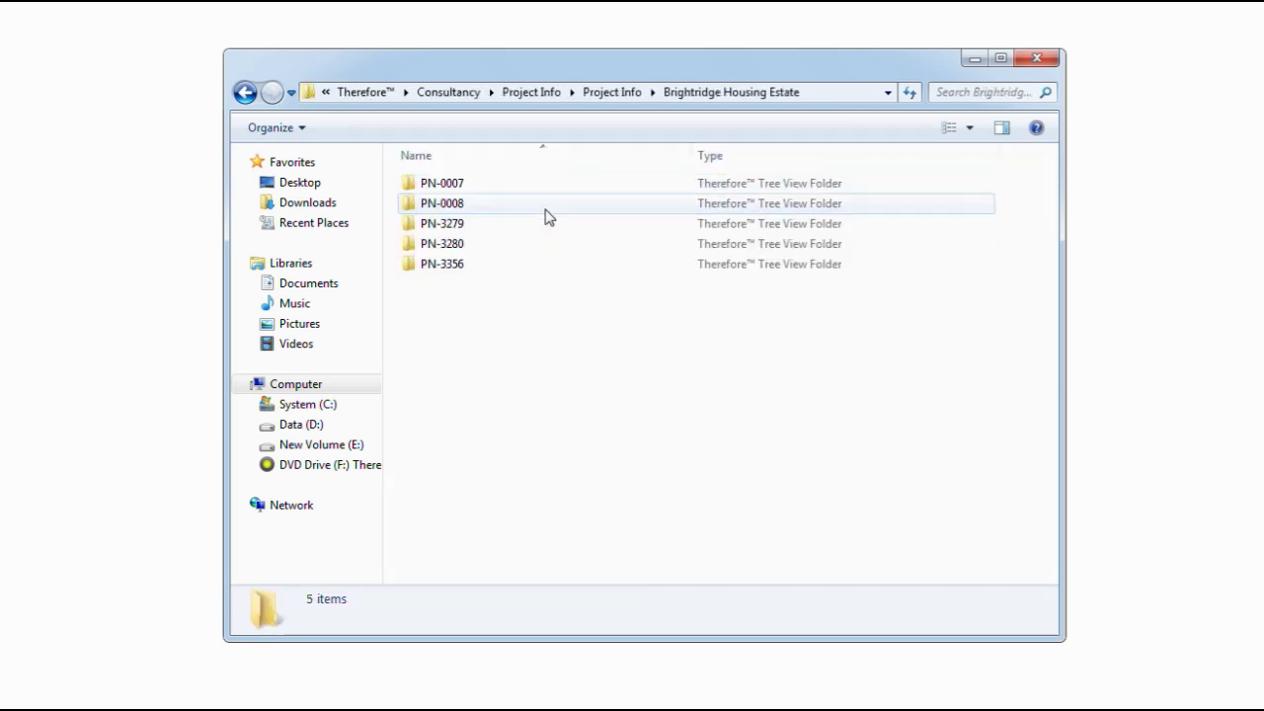
pyautogui.doubleClick(485, 189)
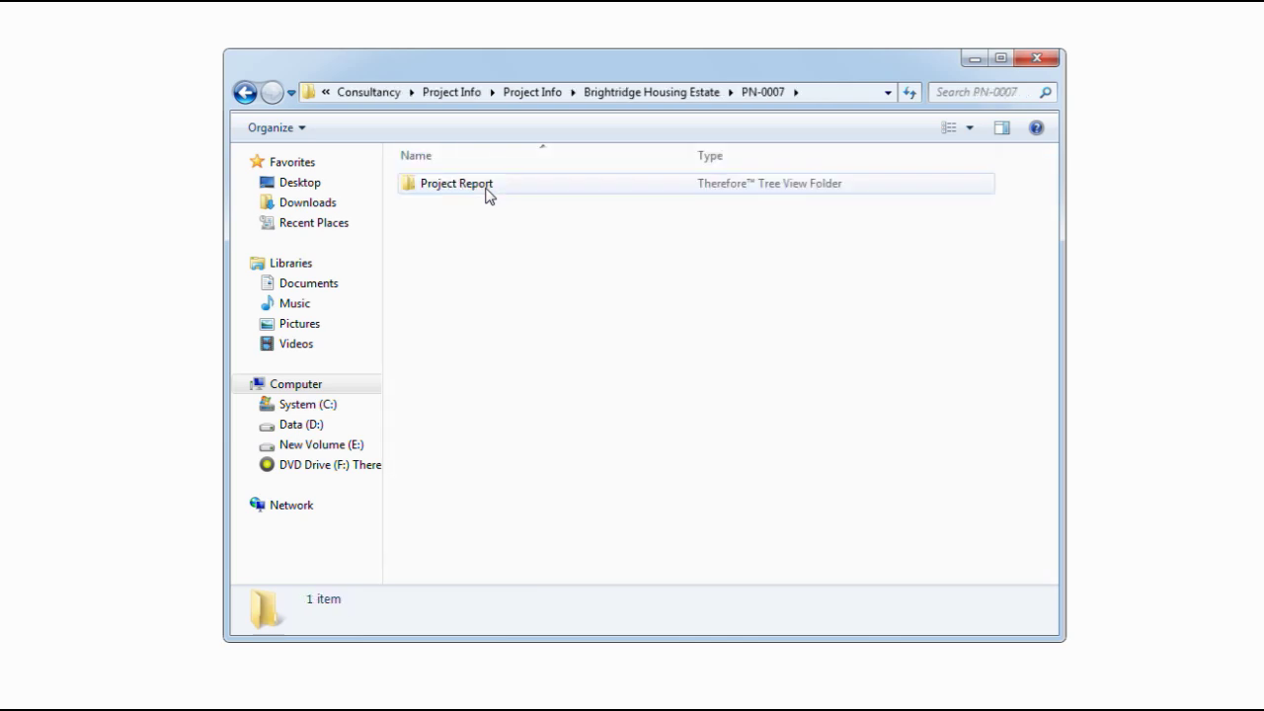
pyautogui.doubleClick(485, 190)
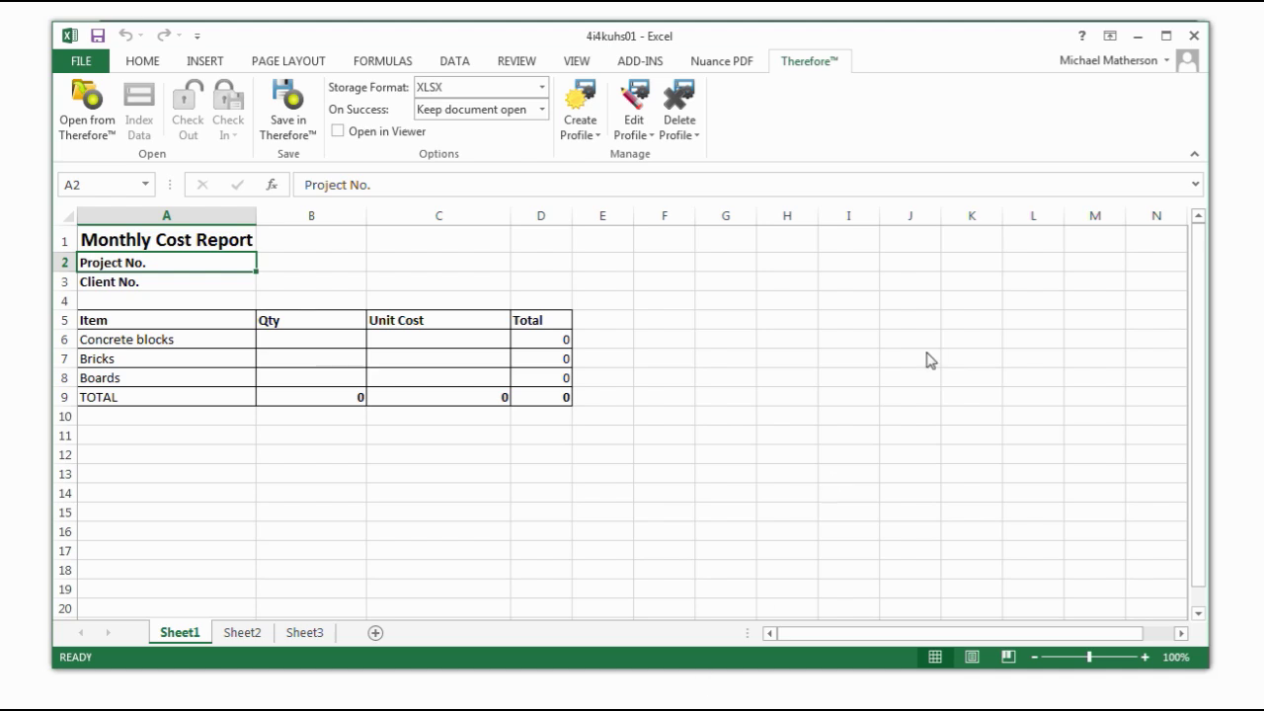
# Step: Create a second blank Monthly Cost Report workbook from Navigator's Templates and position its window
pyautogui.click(1139, 37)
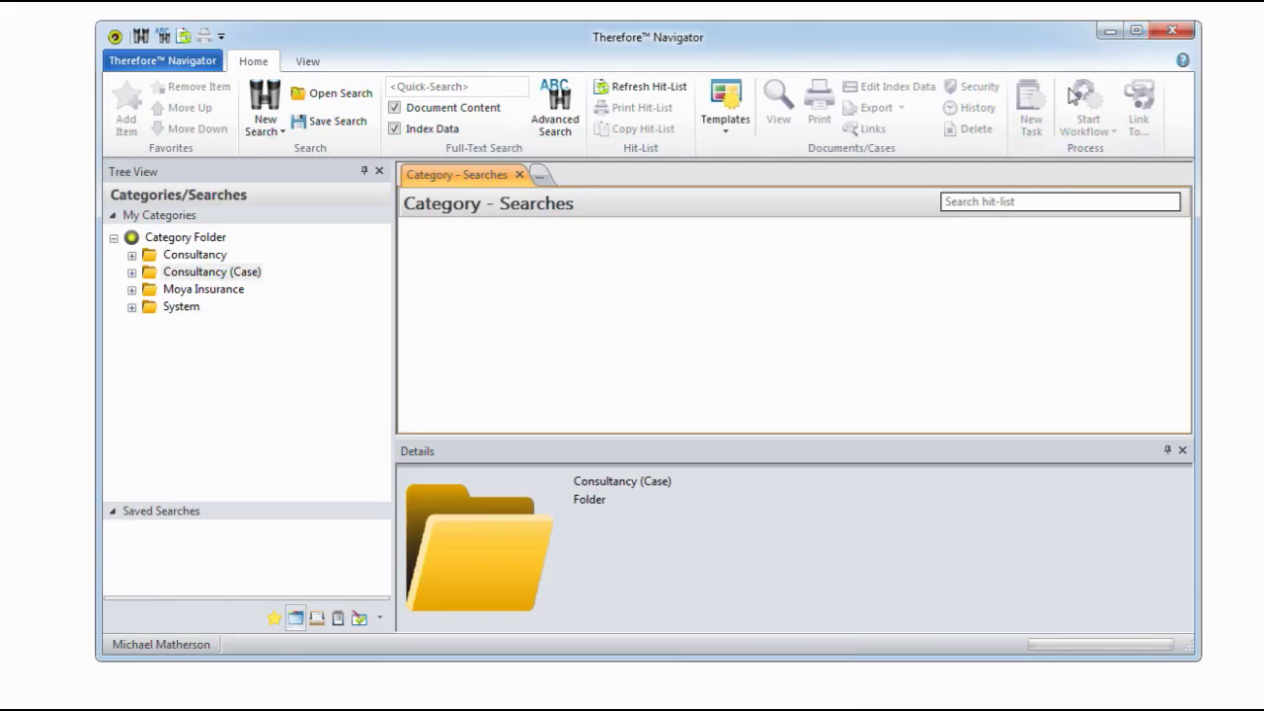
pyautogui.click(727, 128)
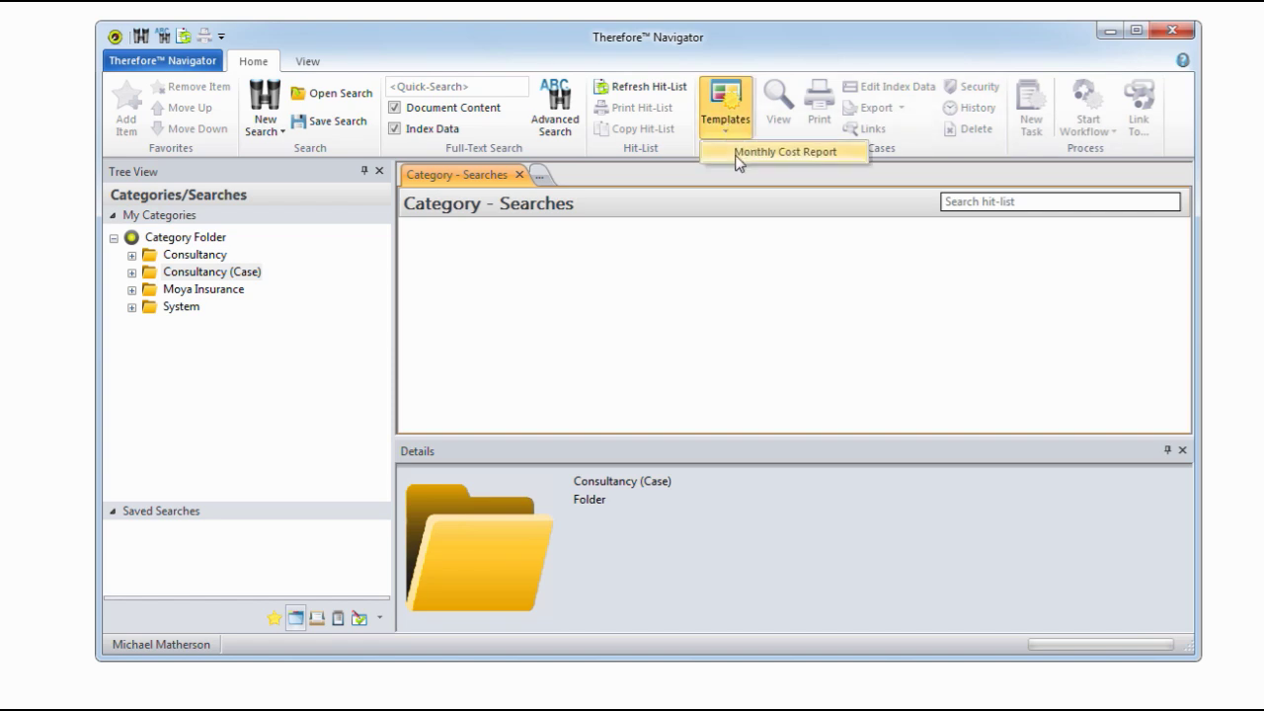
pyautogui.click(736, 156)
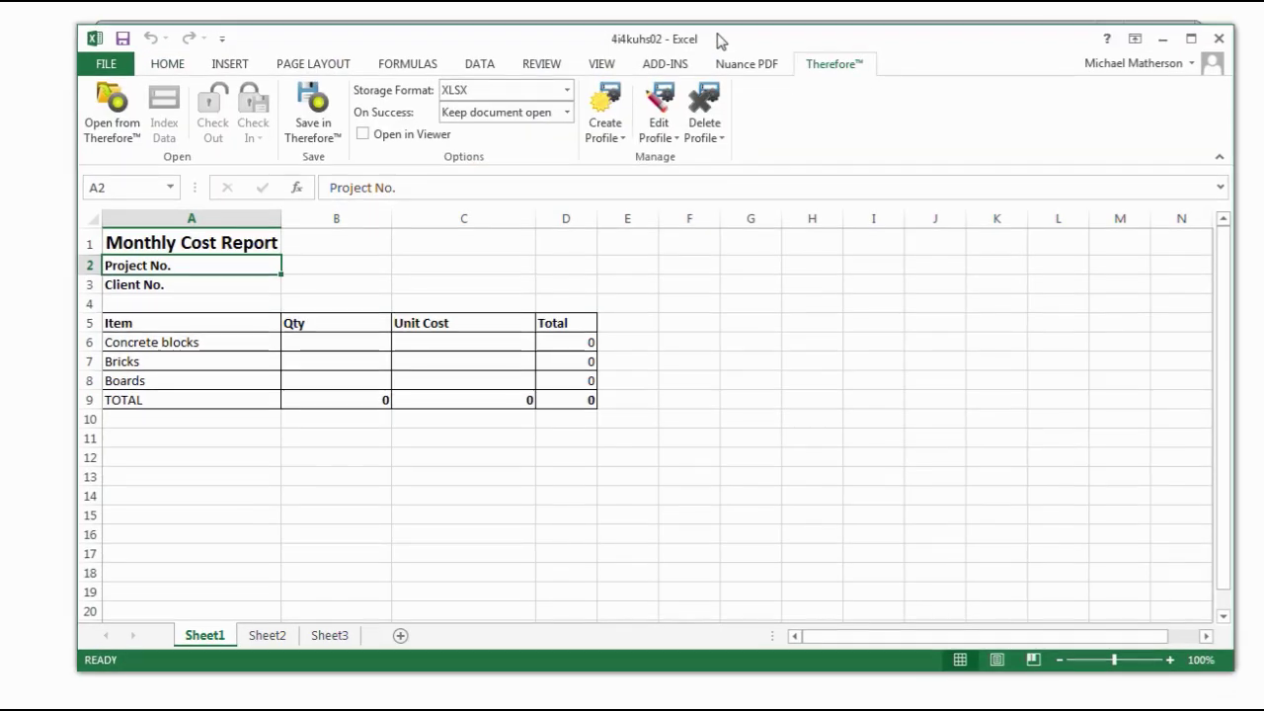
pyautogui.moveTo(719, 56); pyautogui.dragTo(716, 34)
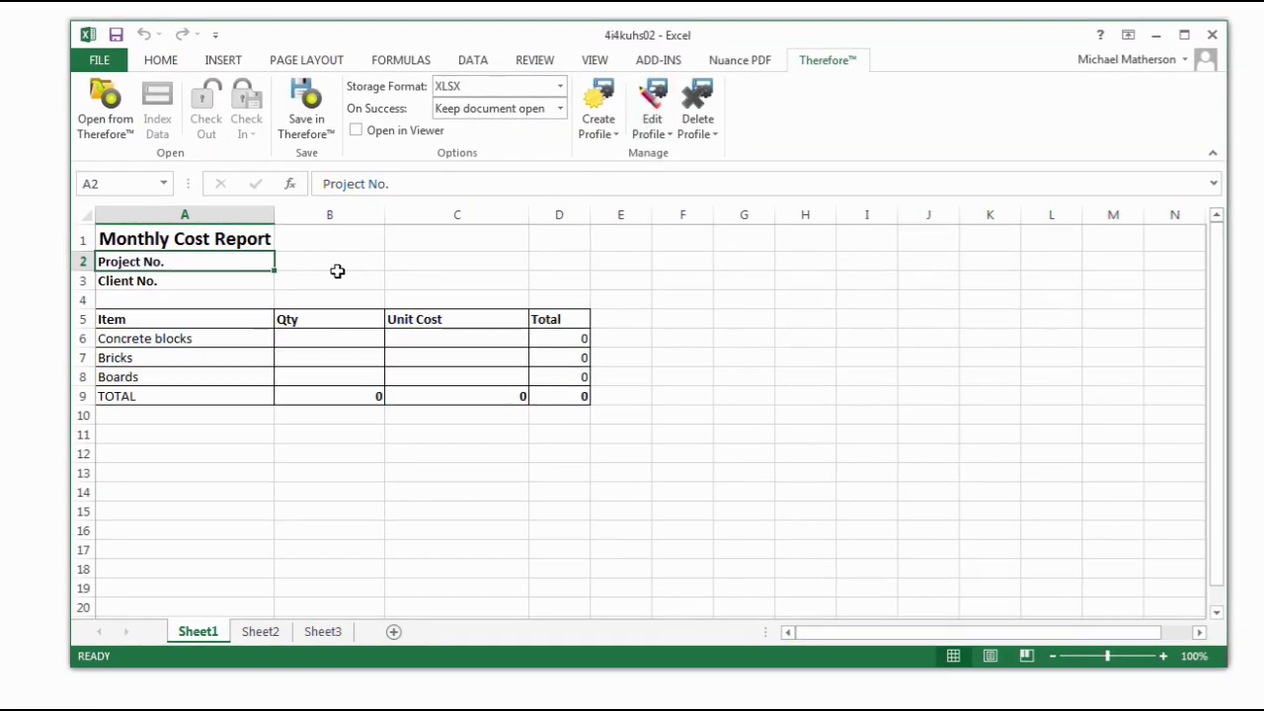
# Step: Enter project number PN-3279 in B2 and save the workbook to Therefore with its index data
pyautogui.click(336, 268)
pyautogui.write('PN-')
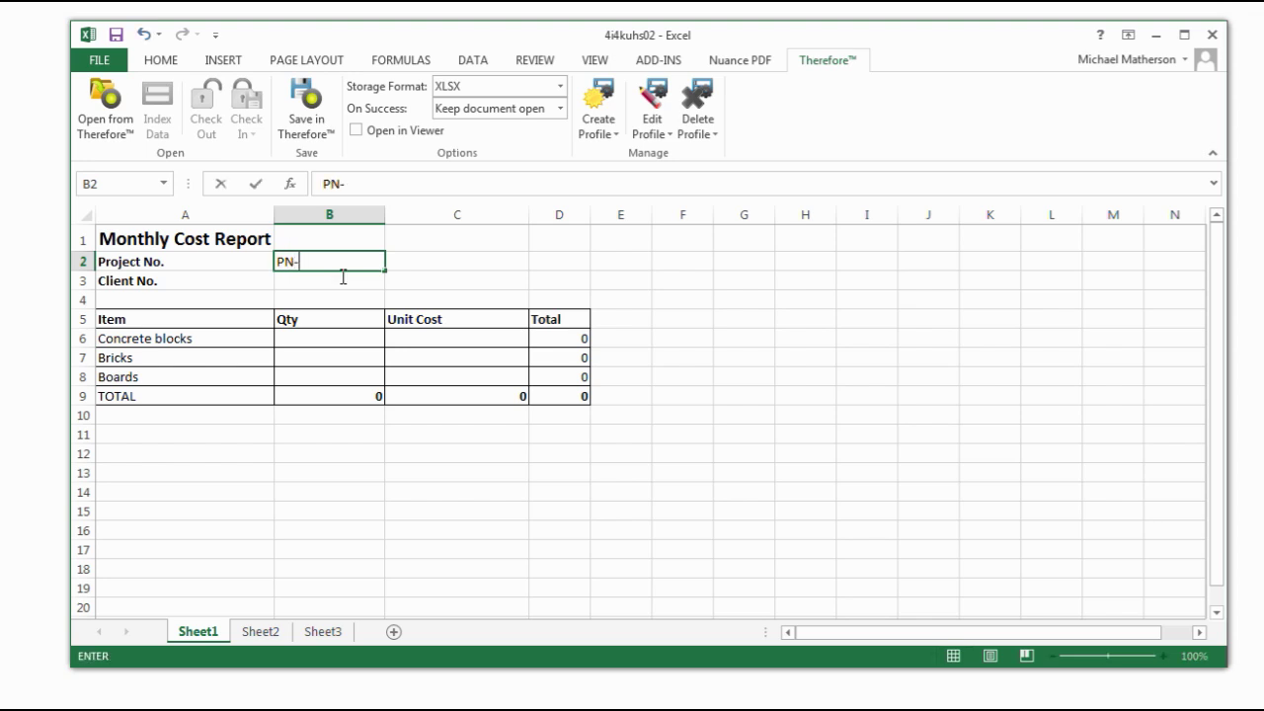
pyautogui.write('3279')
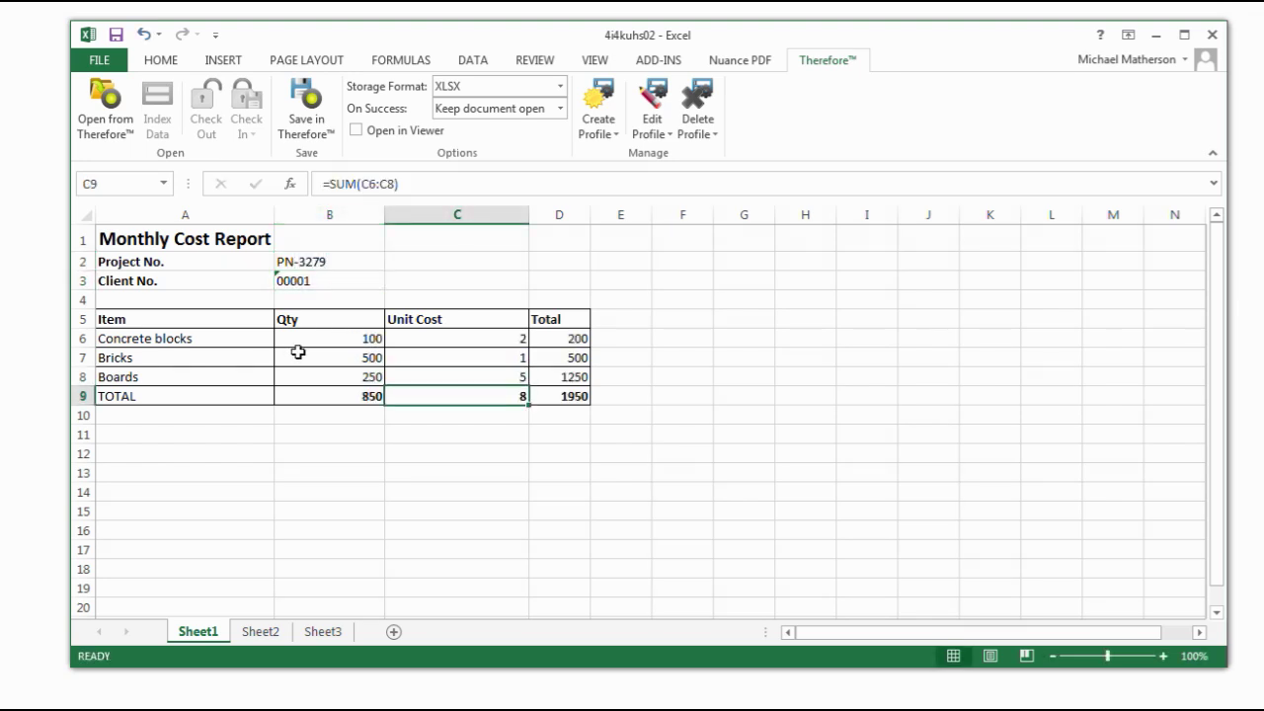
pyautogui.click(312, 129)
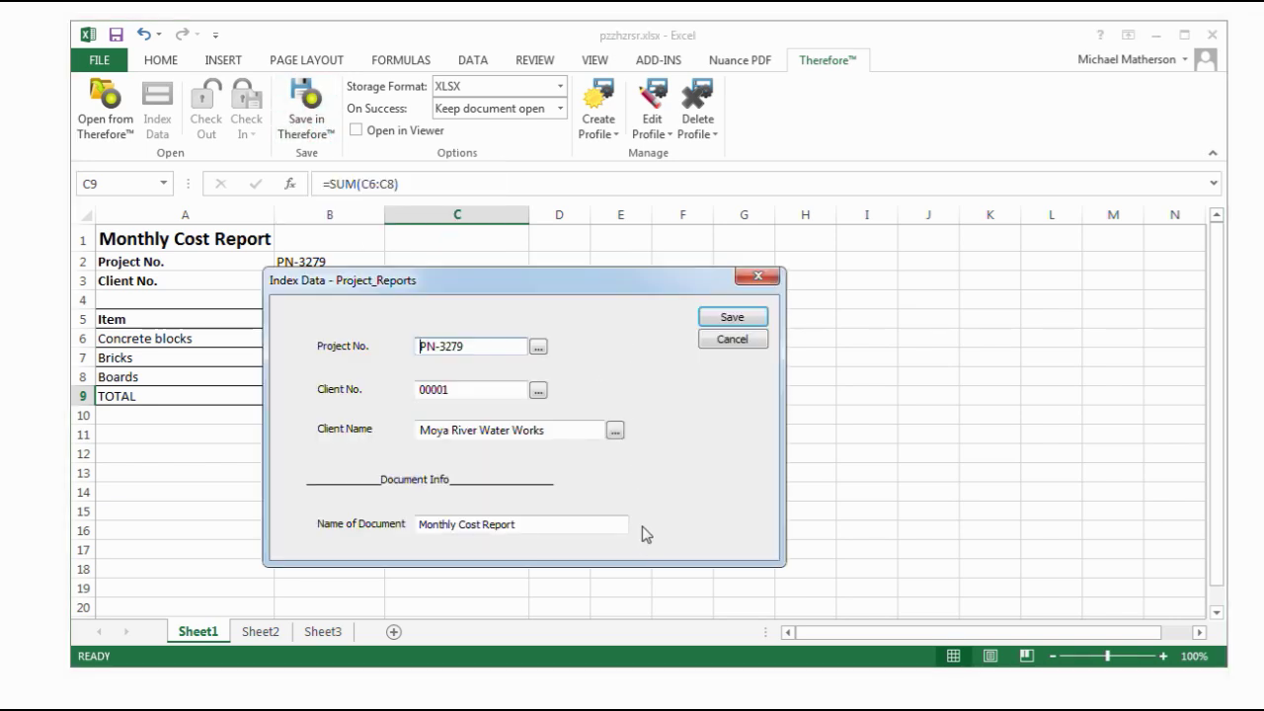
pyautogui.click(735, 319)
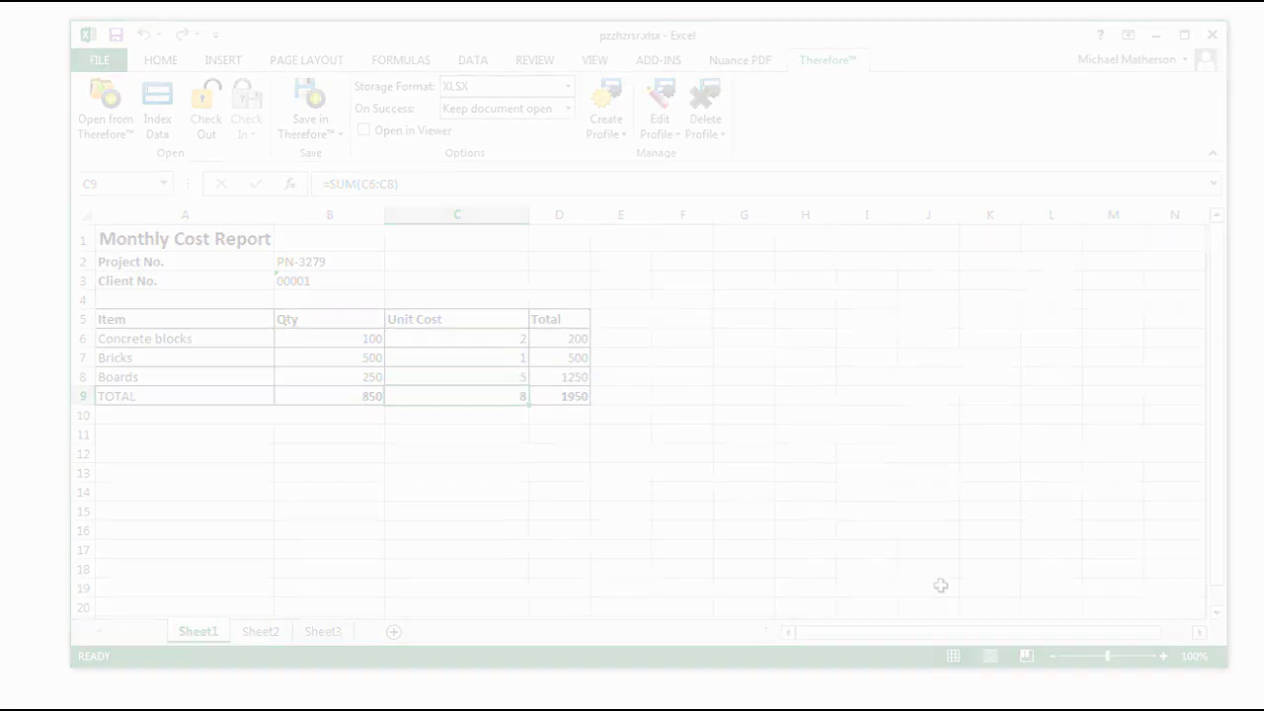
# Step: Review and confirm the Project E-mails profile settings on the Therefore tab
pyautogui.click(615, 71)
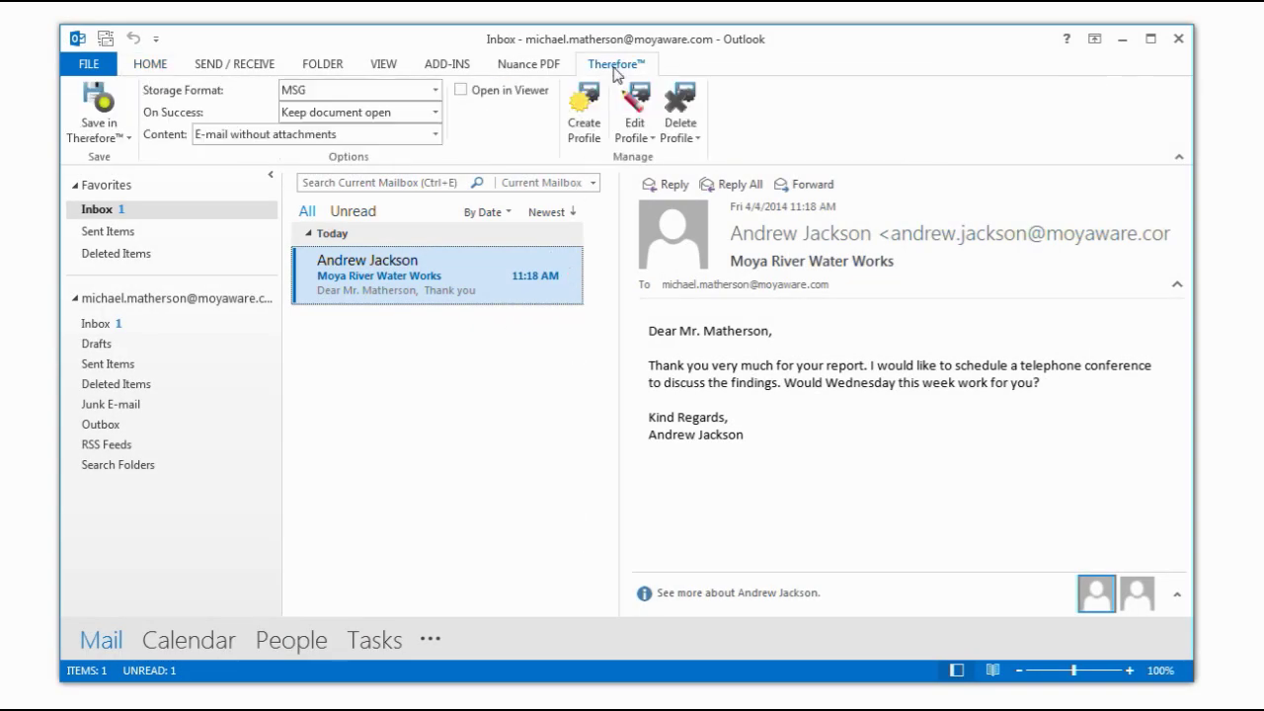
pyautogui.click(634, 138)
pyautogui.click(647, 183)
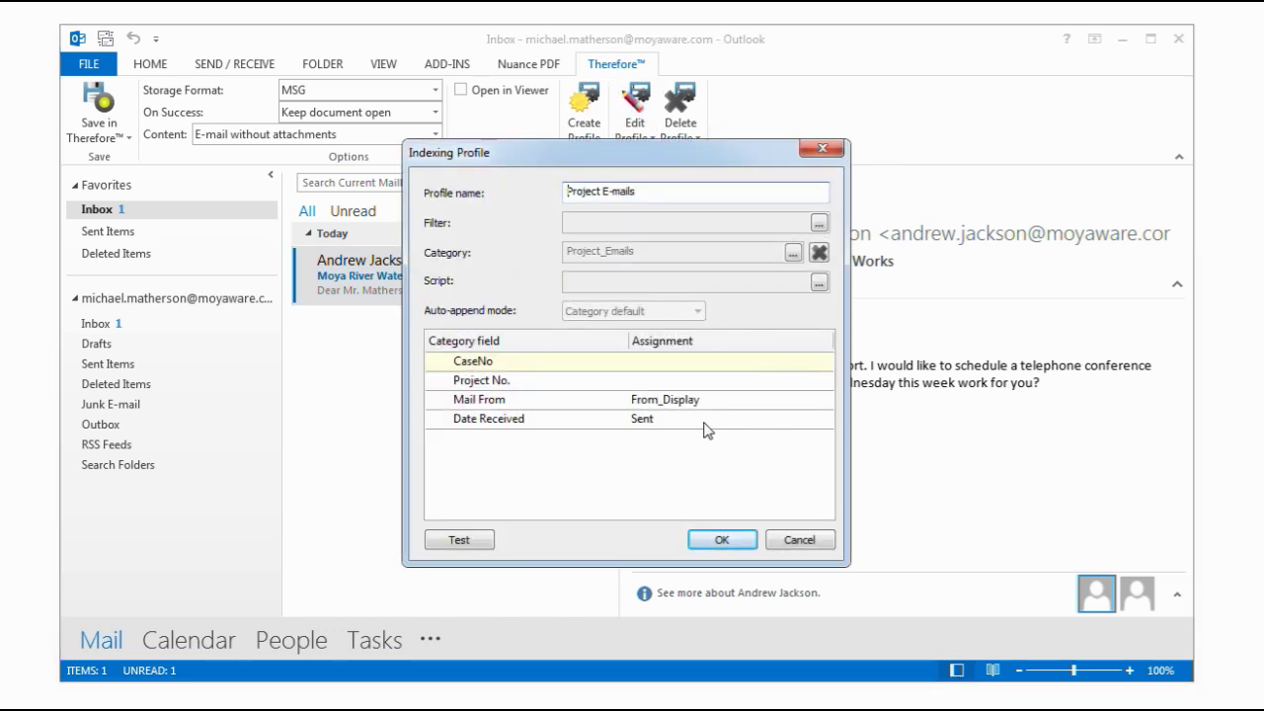
pyautogui.click(726, 541)
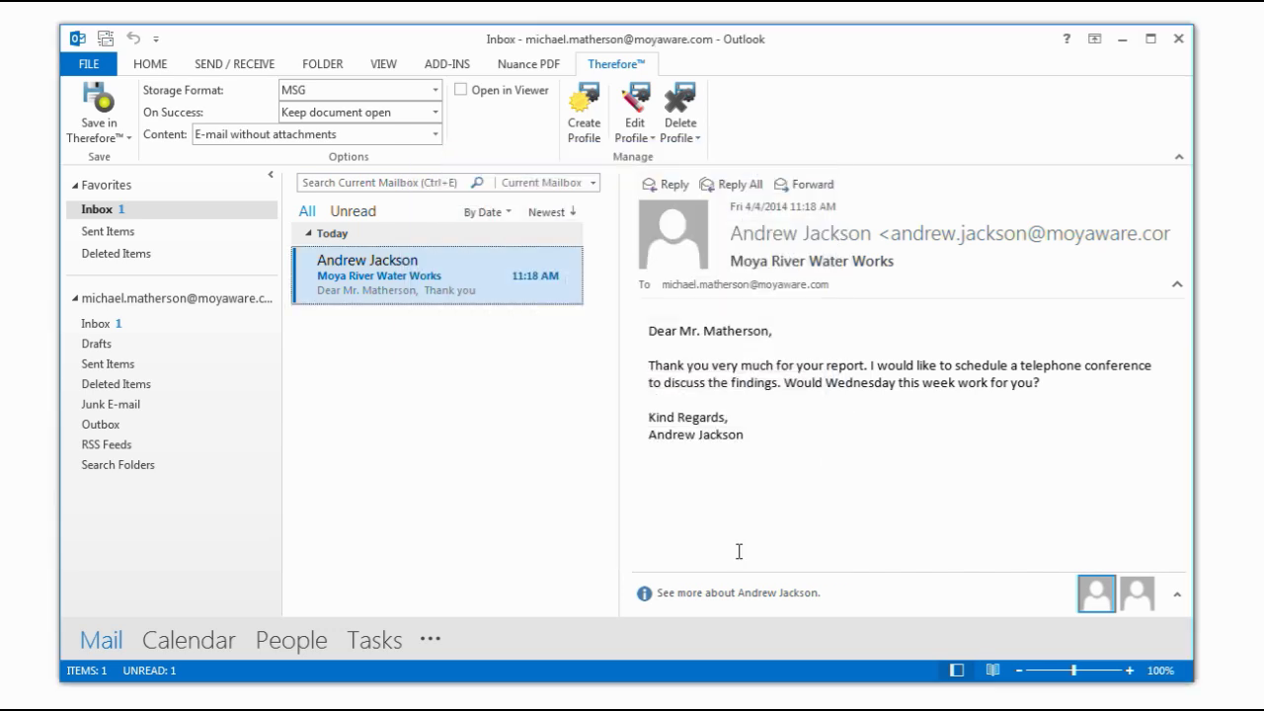
# Step: File the email with the Project E-mails profile under project number PN-3279
pyautogui.click(106, 130)
pyautogui.click(125, 179)
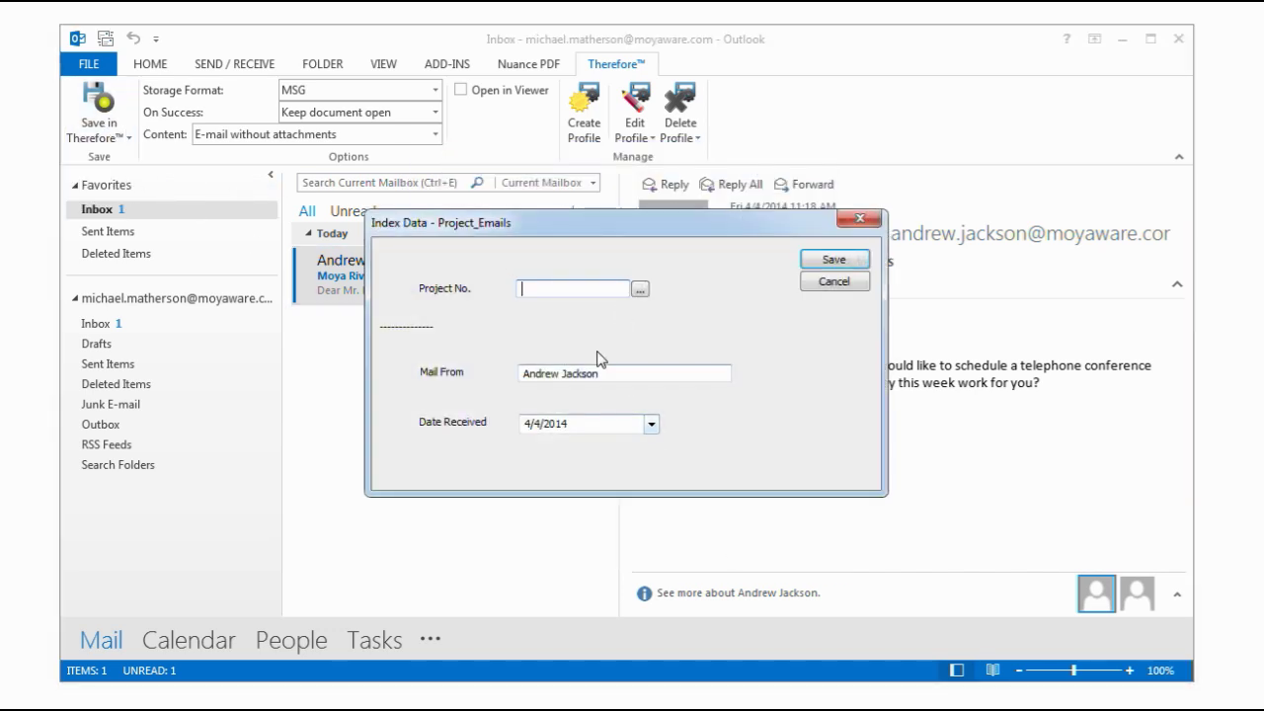
pyautogui.write('PN')
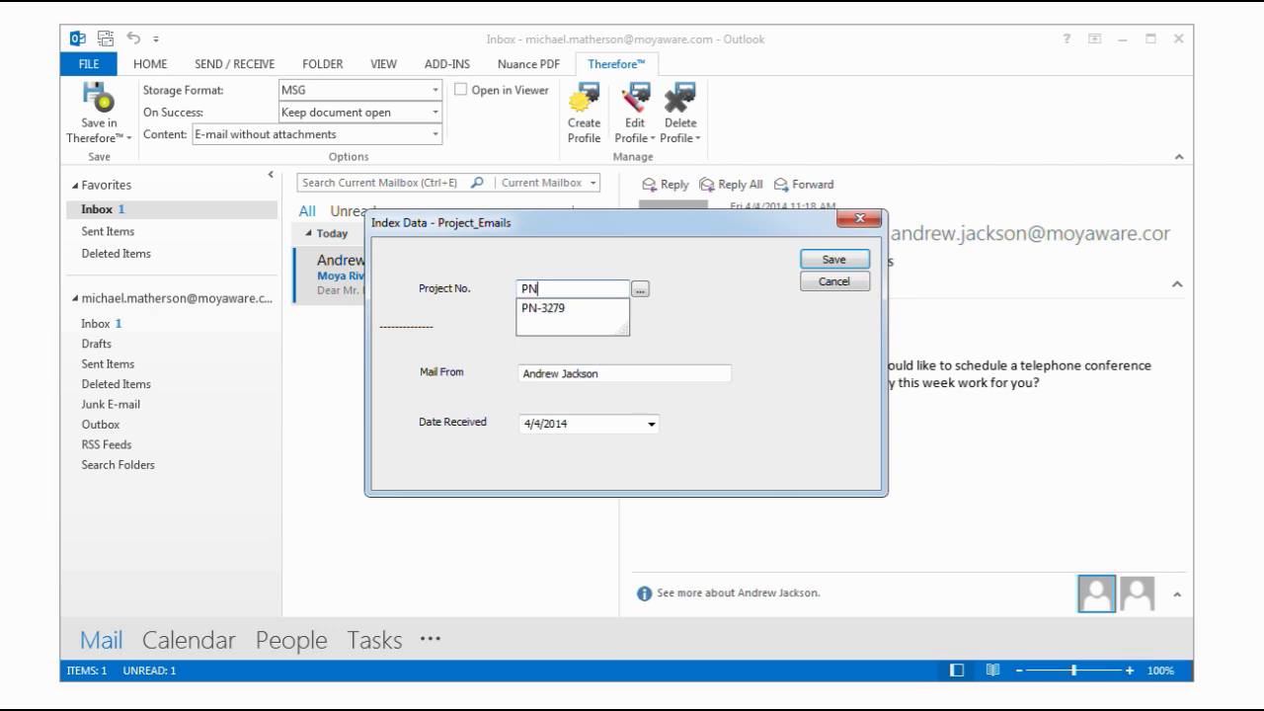
pyautogui.write('-3279')
pyautogui.press('Return')
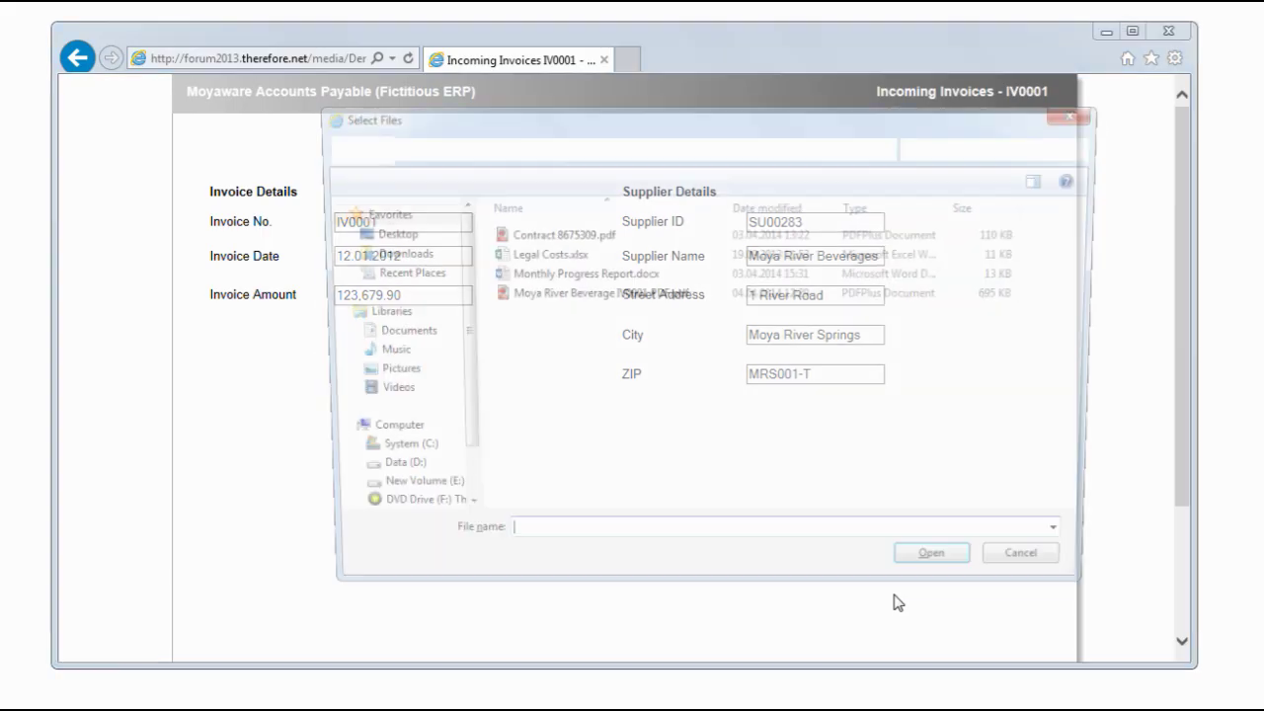
# Step: Upload Moya River Beverage IV0001 PDF.pdf as the attachment for invoice IV0001
pyautogui.doubleClick(589, 294)
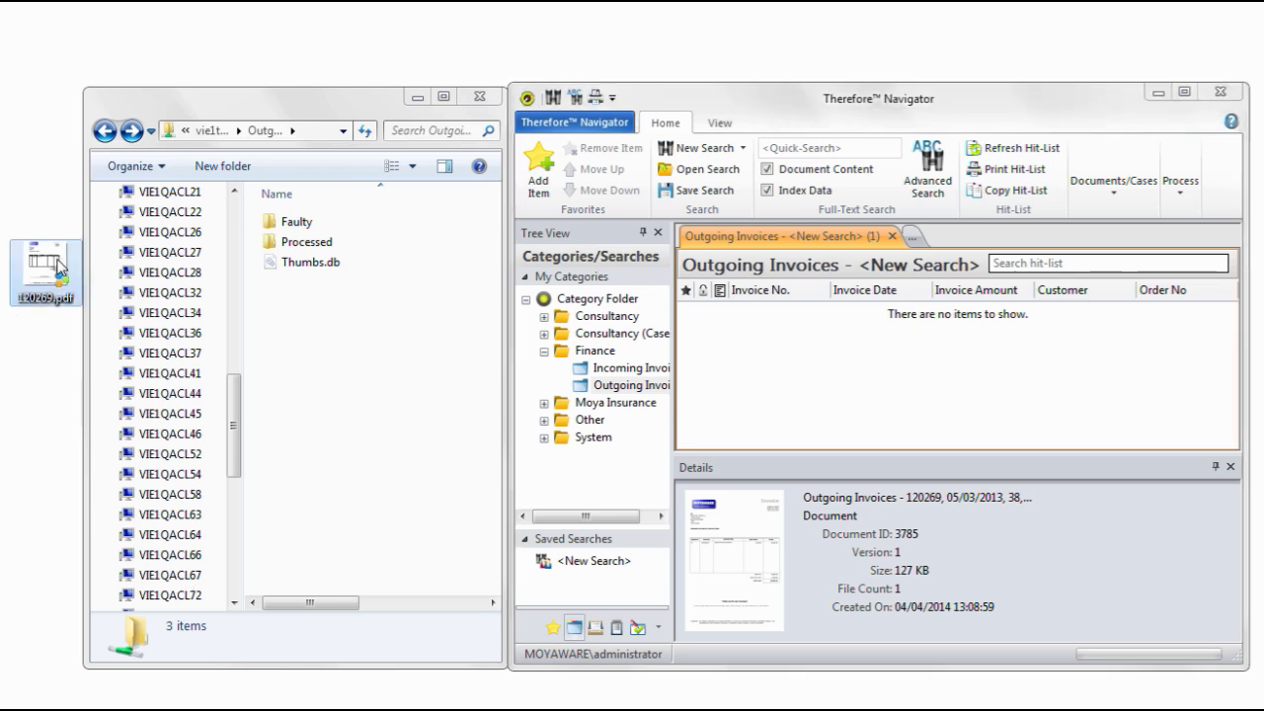
# Step: Copy 120269.pdf into the watched Outgoing Invoices folder and refresh Navigator's hit-list
pyautogui.moveTo(61, 265); pyautogui.dragTo(334, 312)
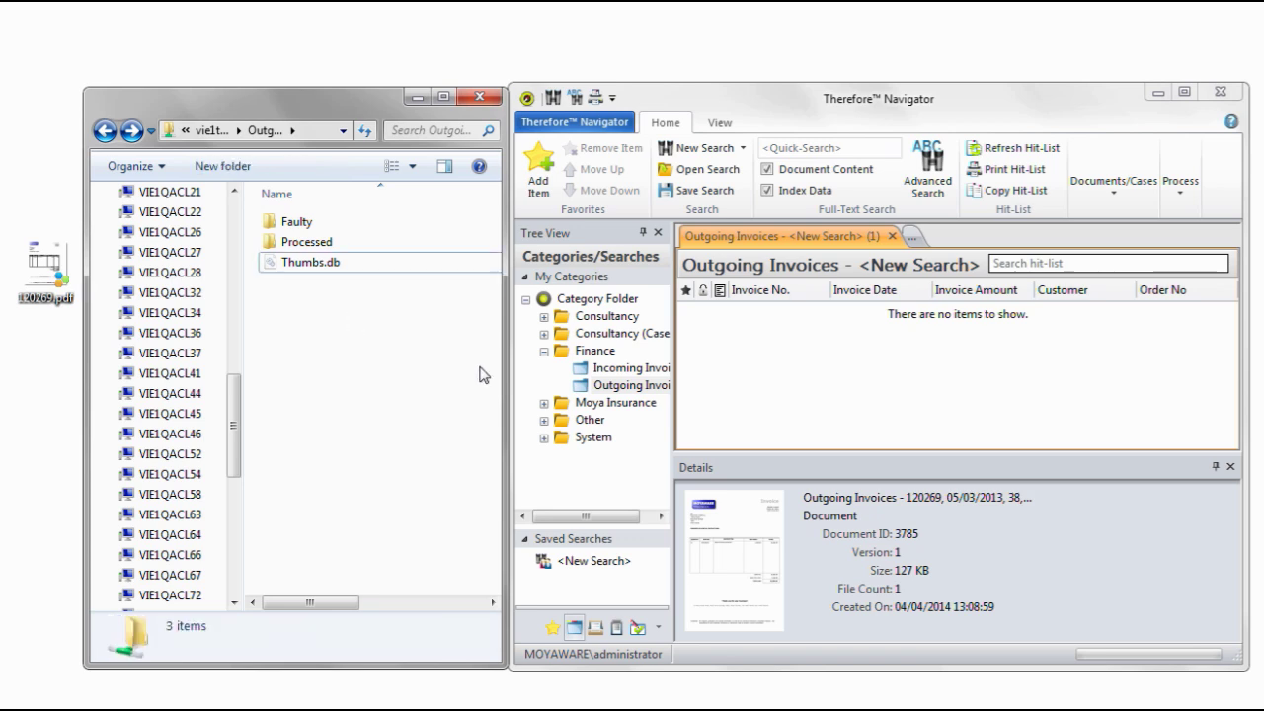
pyautogui.click(1021, 151)
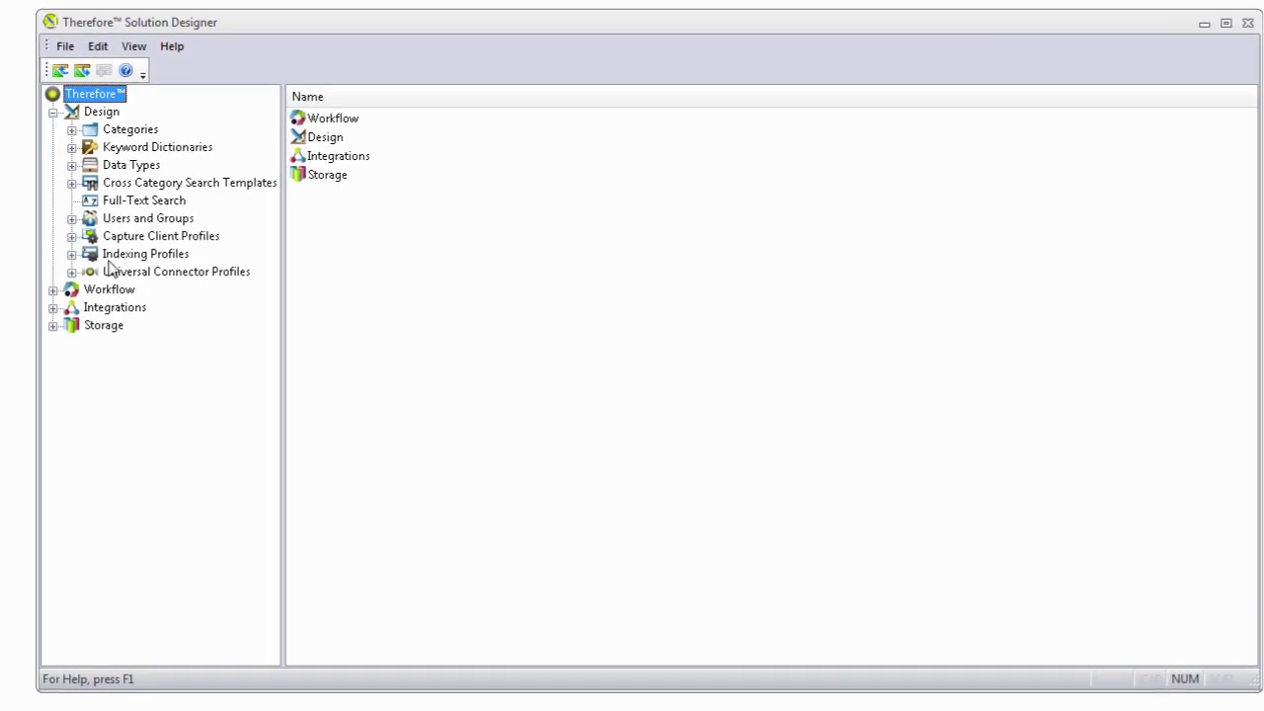
# Step: Open the Spoolfile profile from Design > Indexing Profiles
pyautogui.click(71, 254)
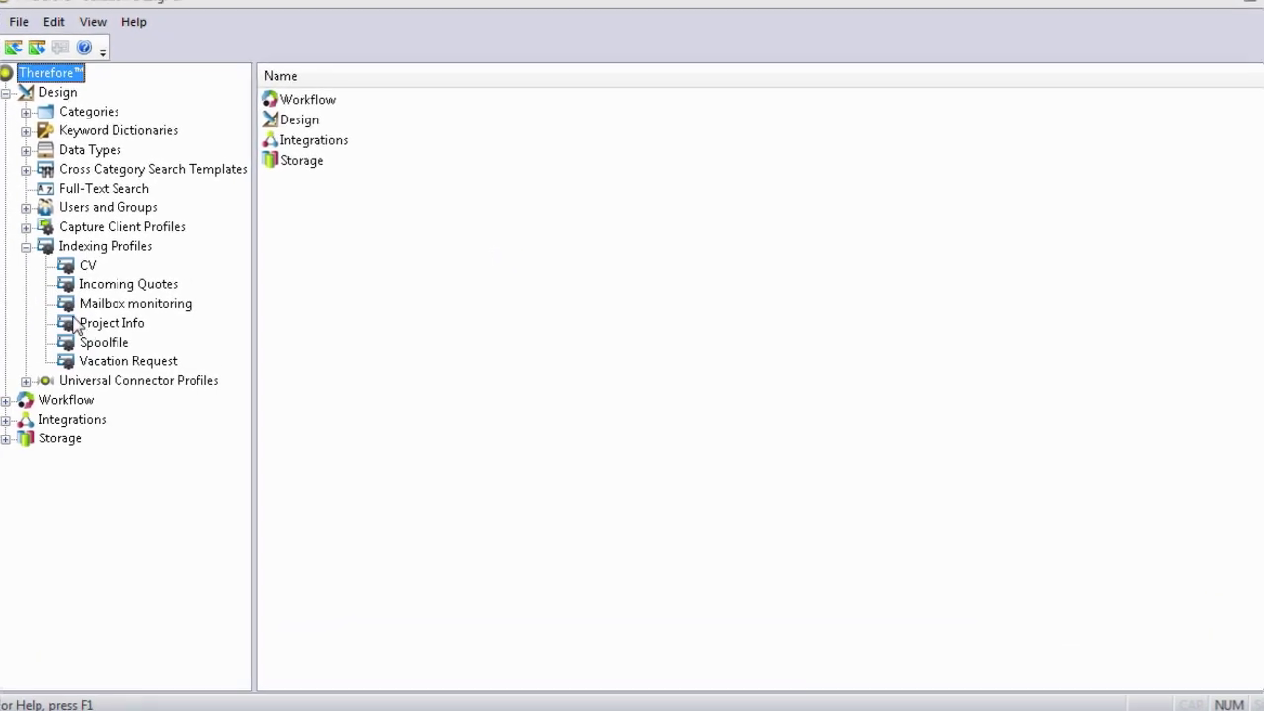
pyautogui.doubleClick(91, 344)
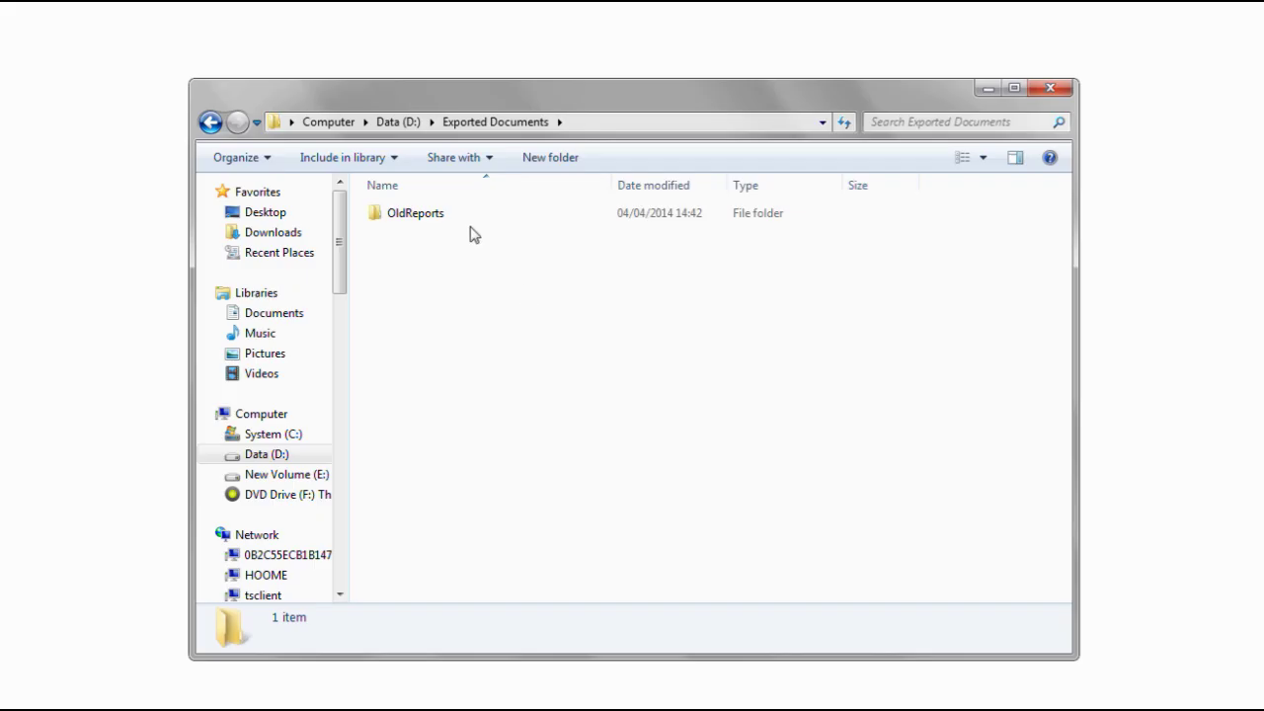
# Step: Set the Document Loader data file to OldReports\Therefore Export.xml
pyautogui.doubleClick(432, 219)
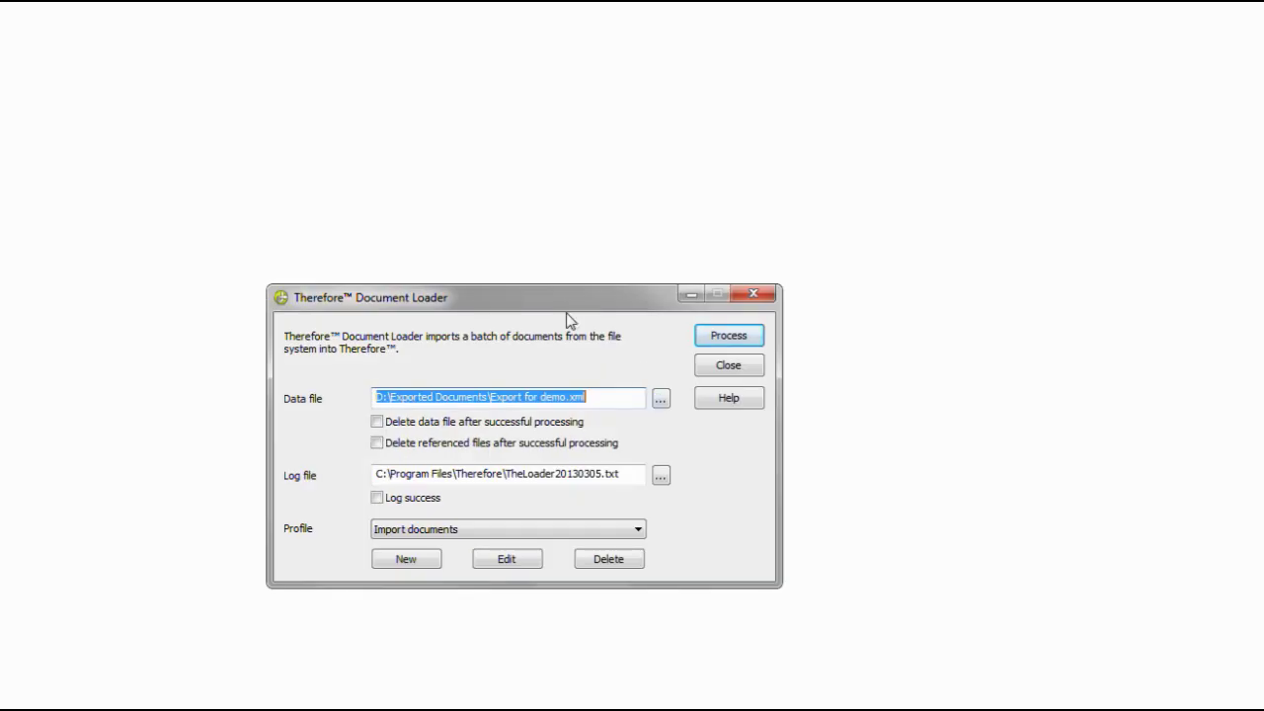
pyautogui.moveTo(568, 319); pyautogui.dragTo(628, 263)
pyautogui.click(721, 343)
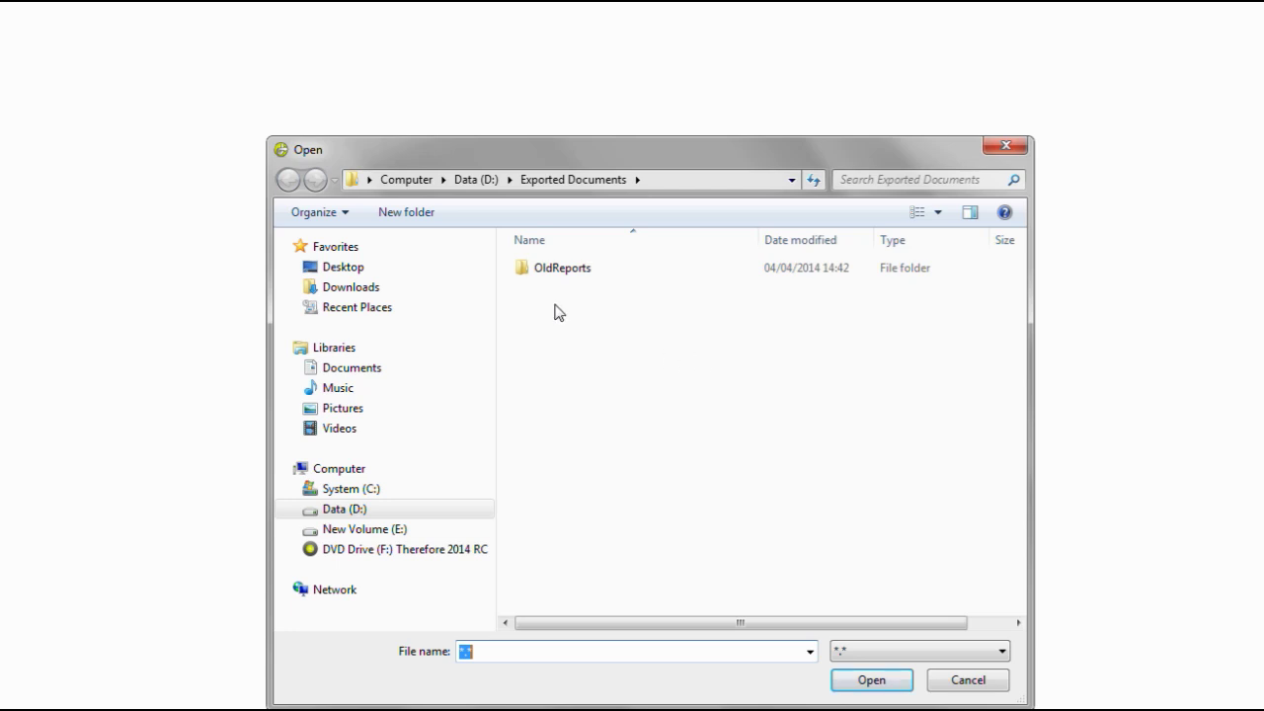
pyautogui.doubleClick(556, 274)
pyautogui.click(564, 293)
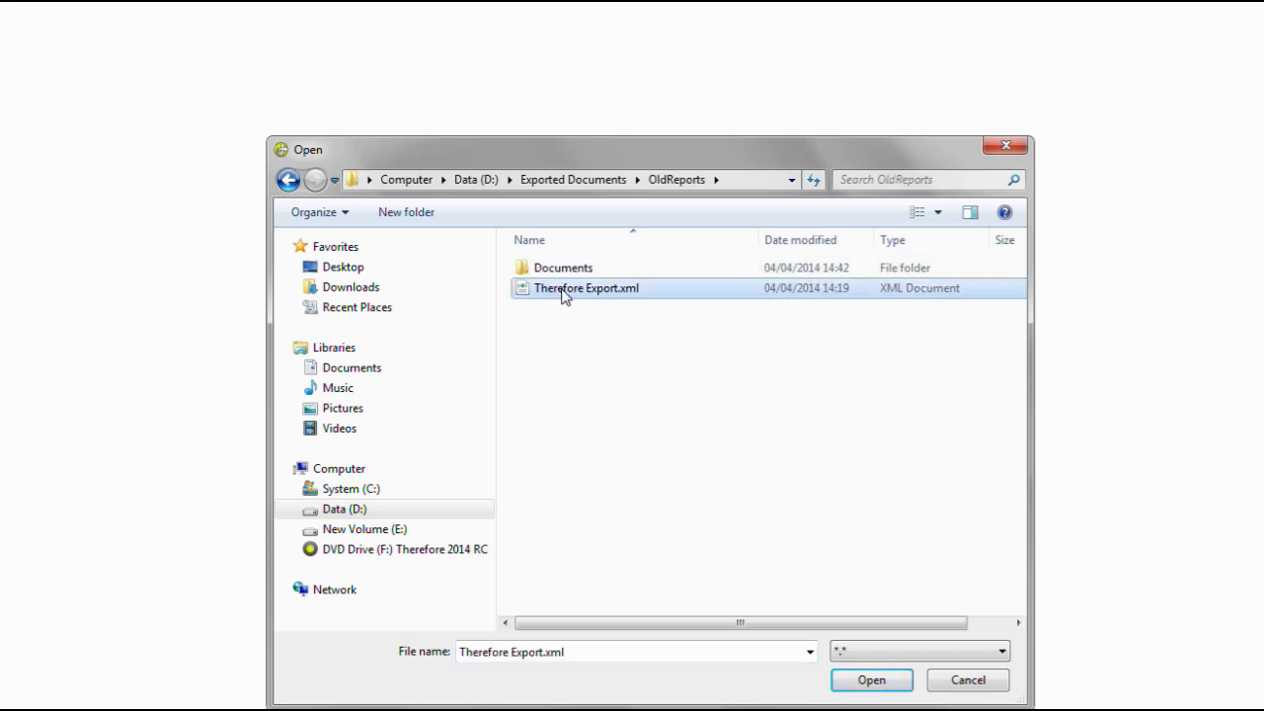
pyautogui.doubleClick(565, 290)
# Step: Choose the Old Paper Reports profile and process the import
pyautogui.click(519, 474)
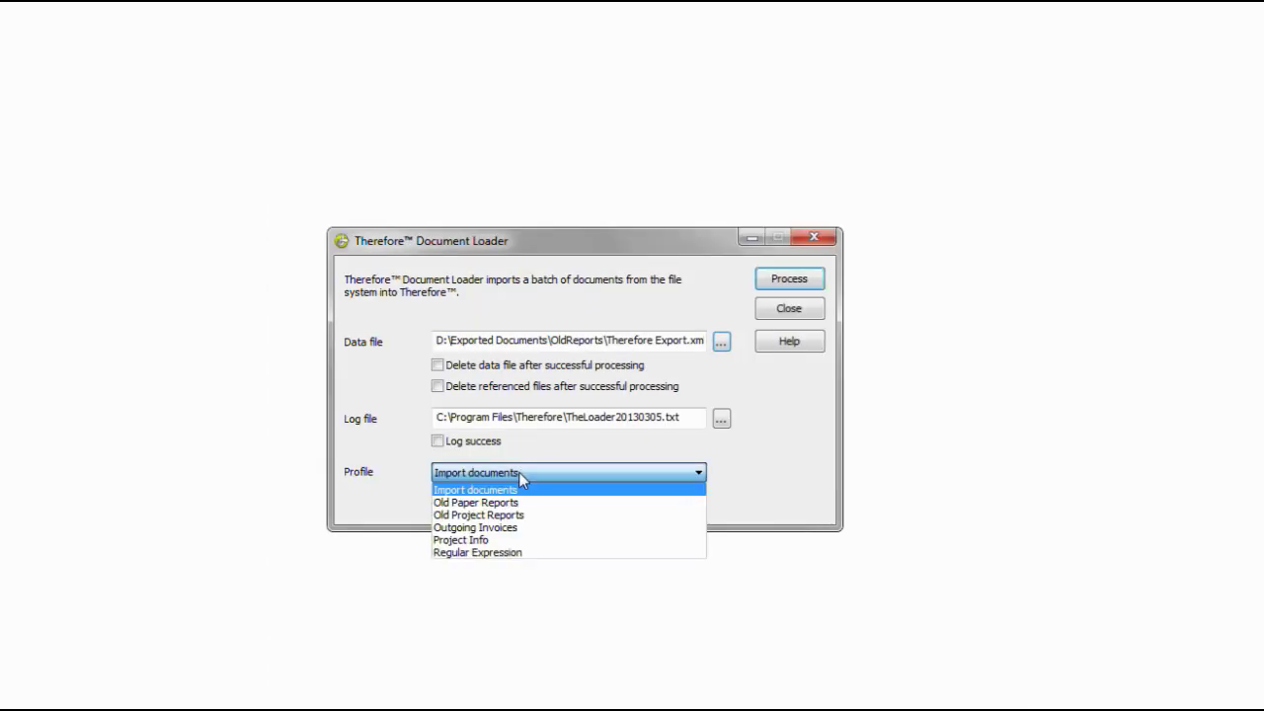
pyautogui.click(494, 502)
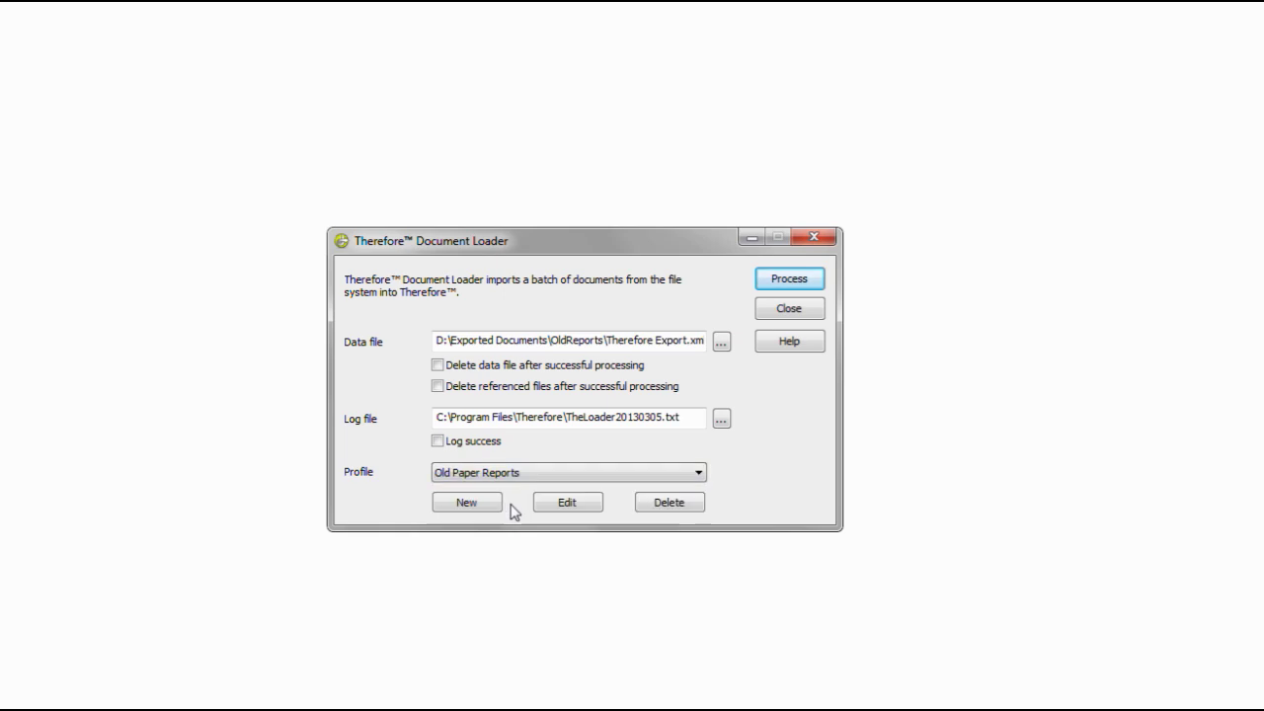
pyautogui.click(776, 284)
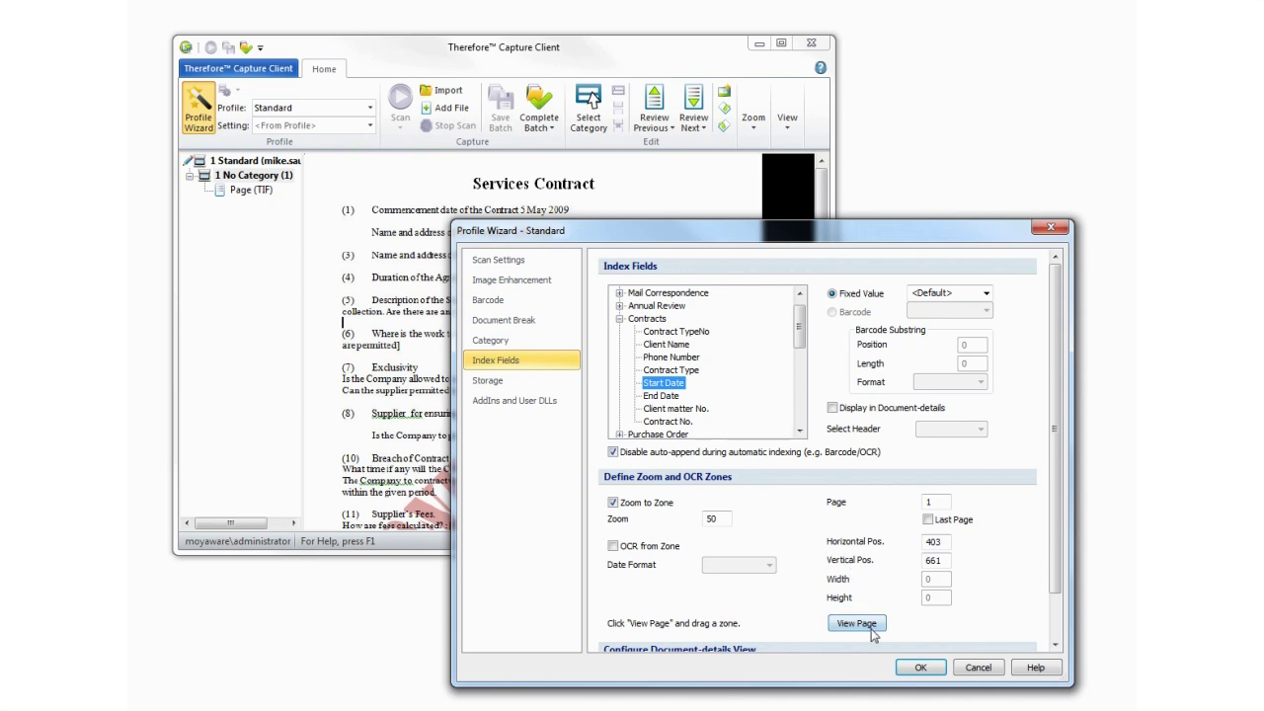
# Step: Show the contract page and draw a Start Date zone around 5 May 2009
pyautogui.click(856, 623)
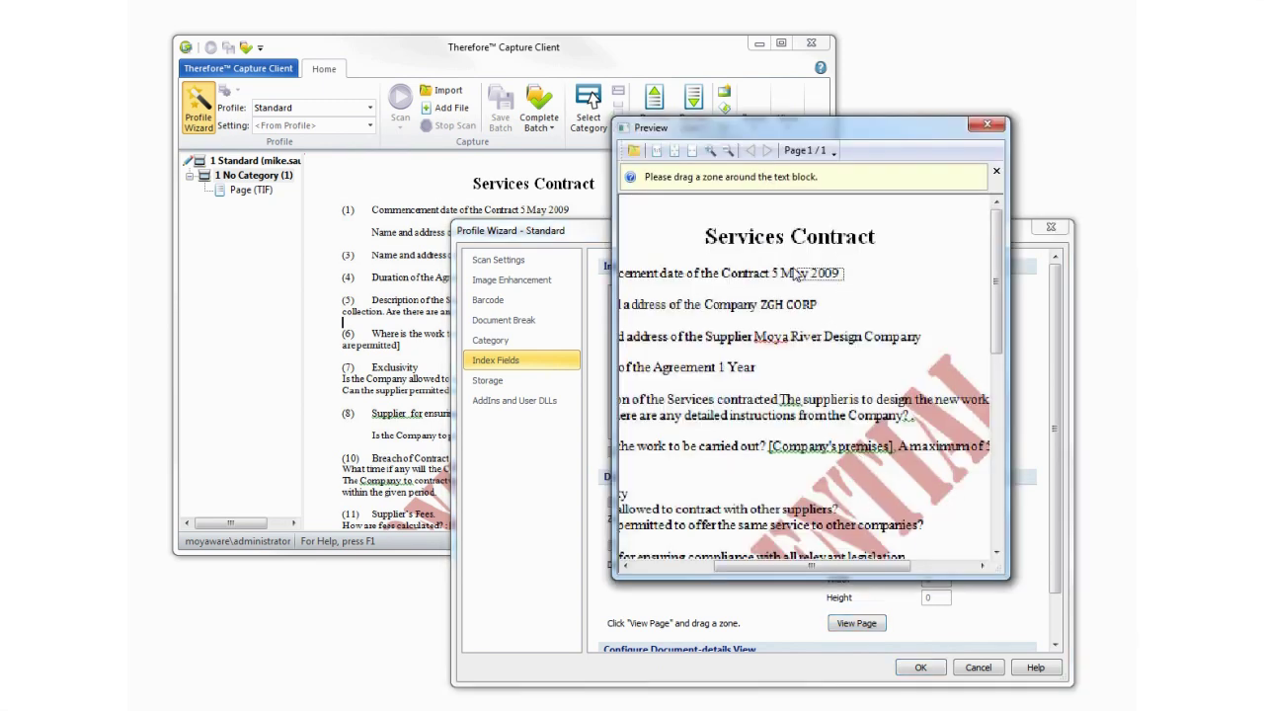
pyautogui.moveTo(847, 262); pyautogui.dragTo(763, 282)
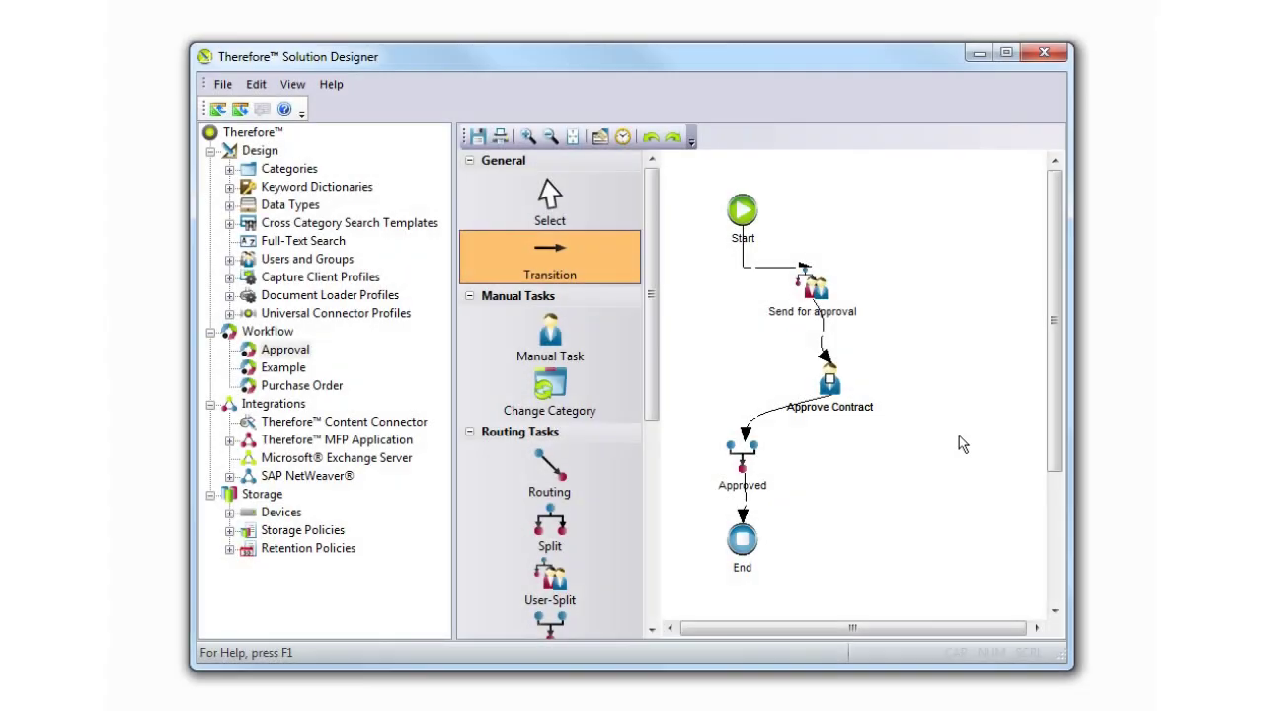
# Step: Open the Approve Contract task's properties at the Assign To tab
pyautogui.rightClick(835, 392)
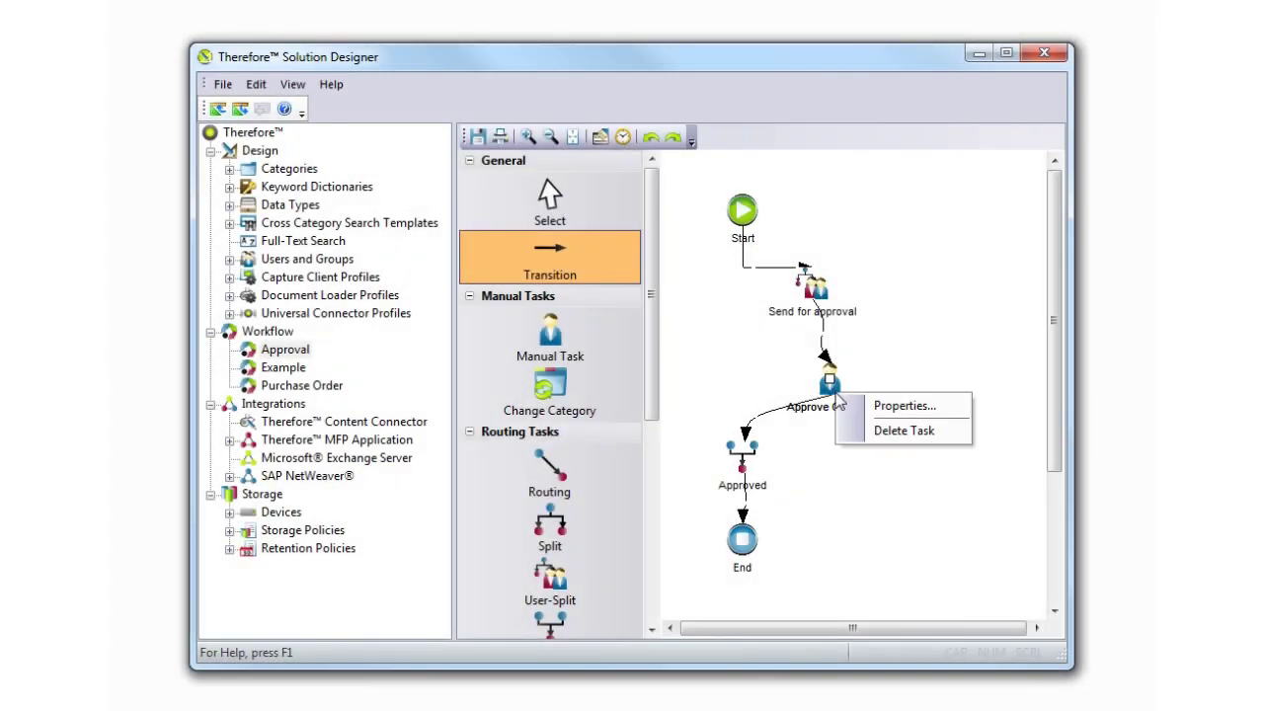
pyautogui.click(851, 406)
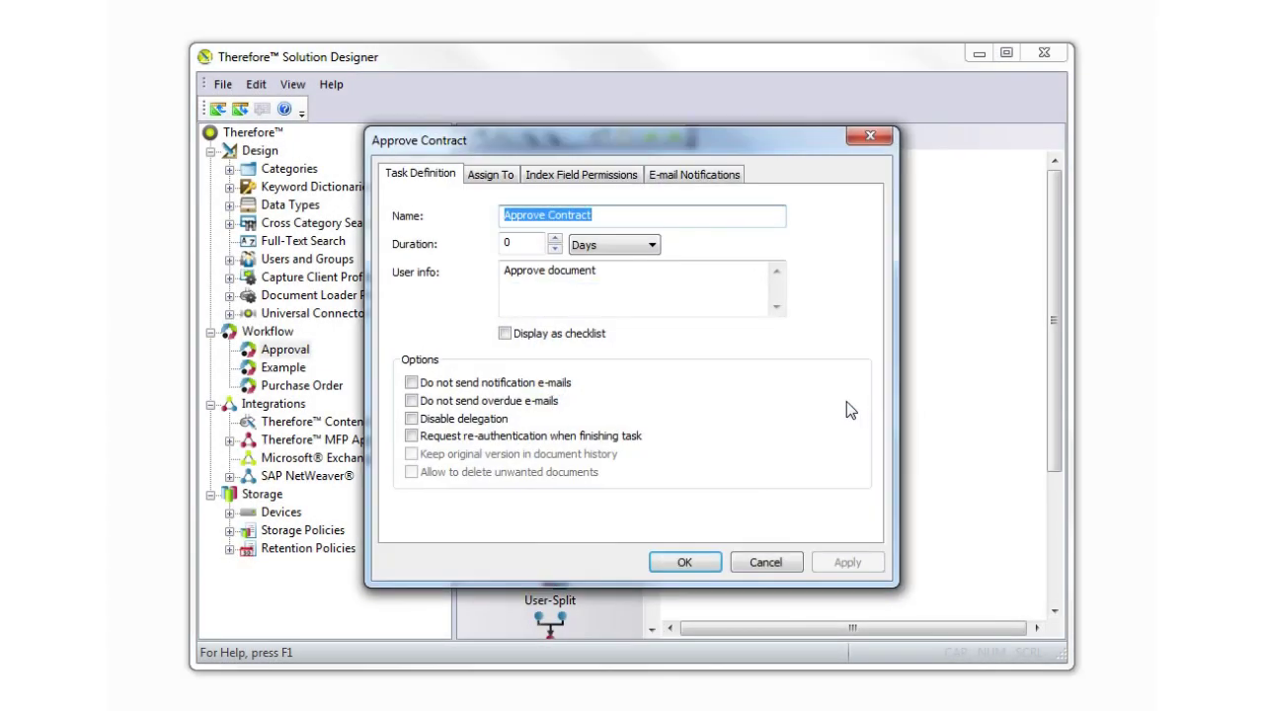
pyautogui.click(493, 174)
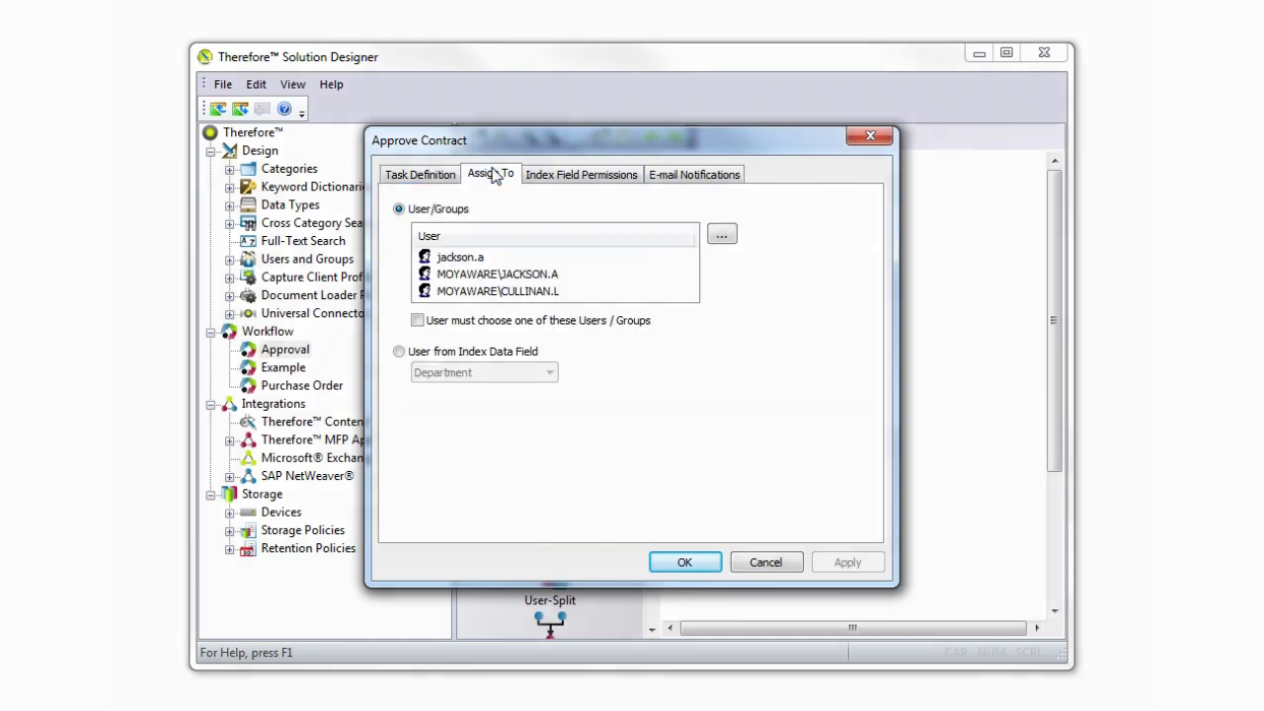